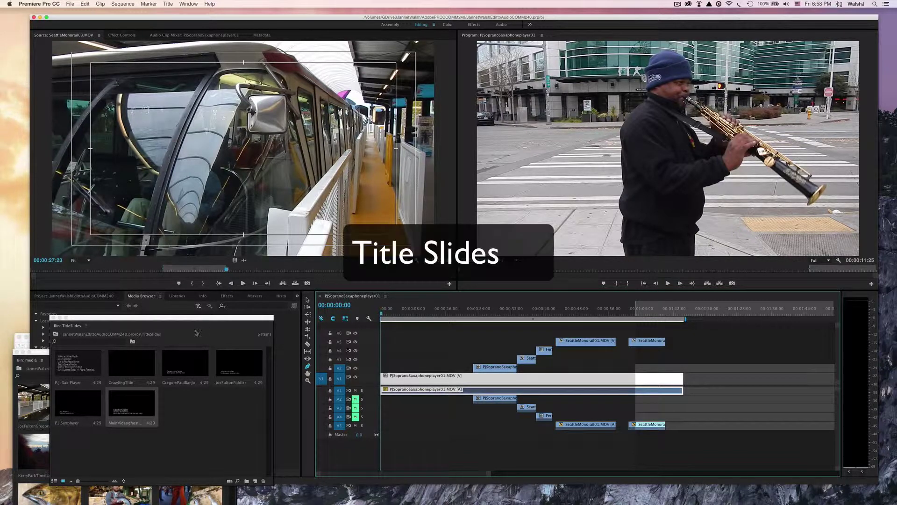
- Rearrange the floating bin windows so the TitleSlides bin sits in front of the media bin, clear of the timeline
left_click_drag(73, 318, 89, 329)
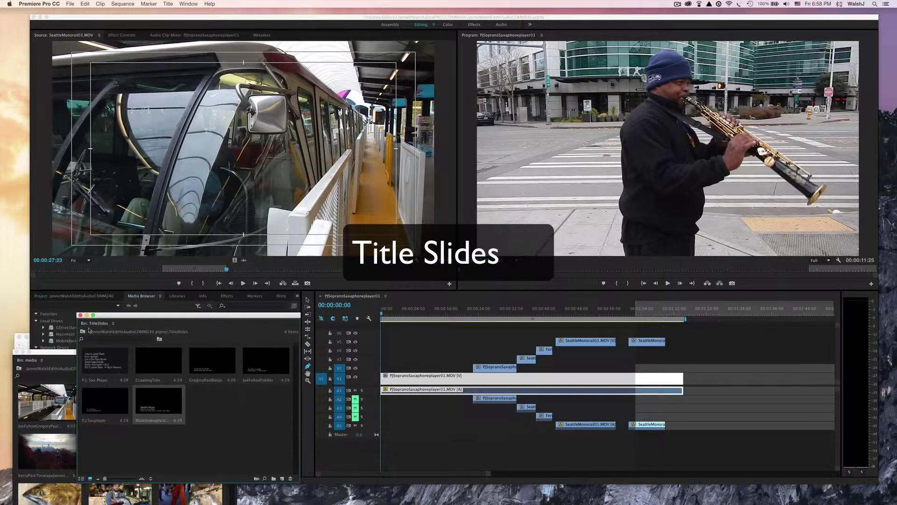
left_click_drag(55, 357, 77, 291)
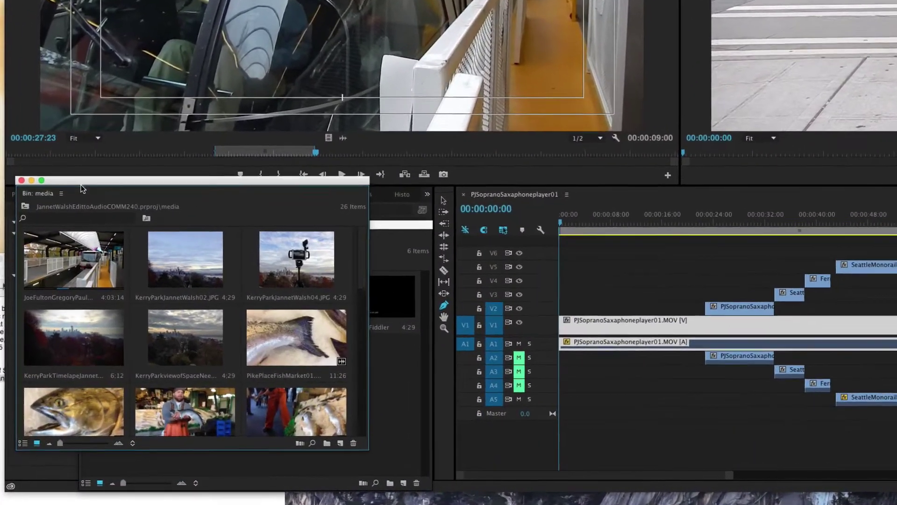
left_click_drag(83, 188, 84, 197)
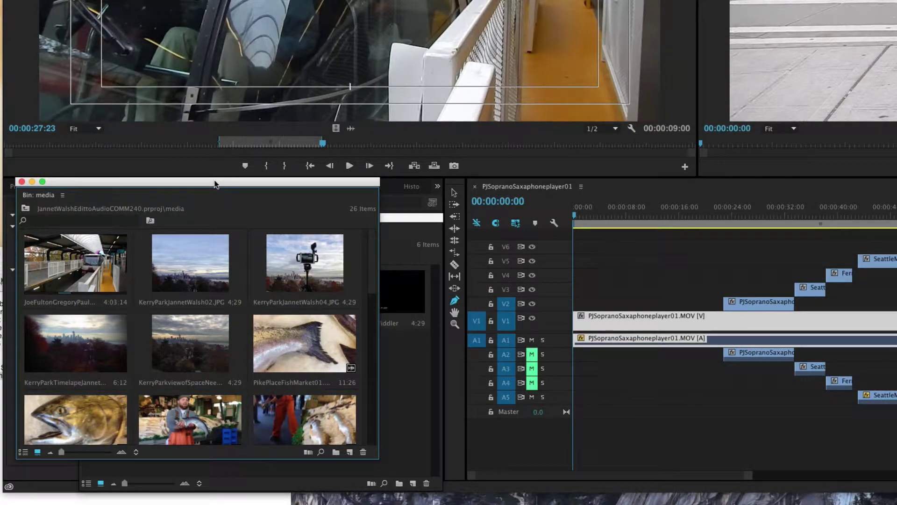
left_click_drag(216, 183, 159, 330)
left_click(211, 225)
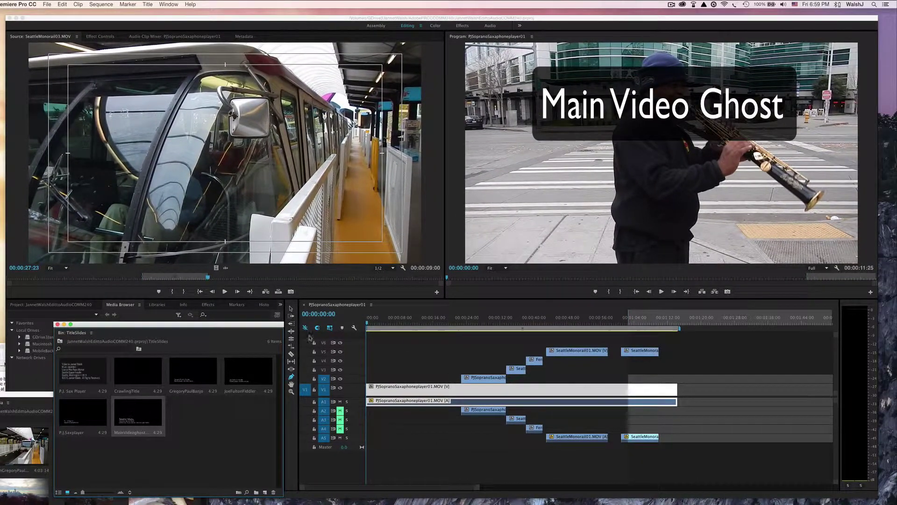
- Mark an In point at 00:00:00:00 in the sequence and place the MainVideoghostbanner title there on track V3
left_click(367, 323)
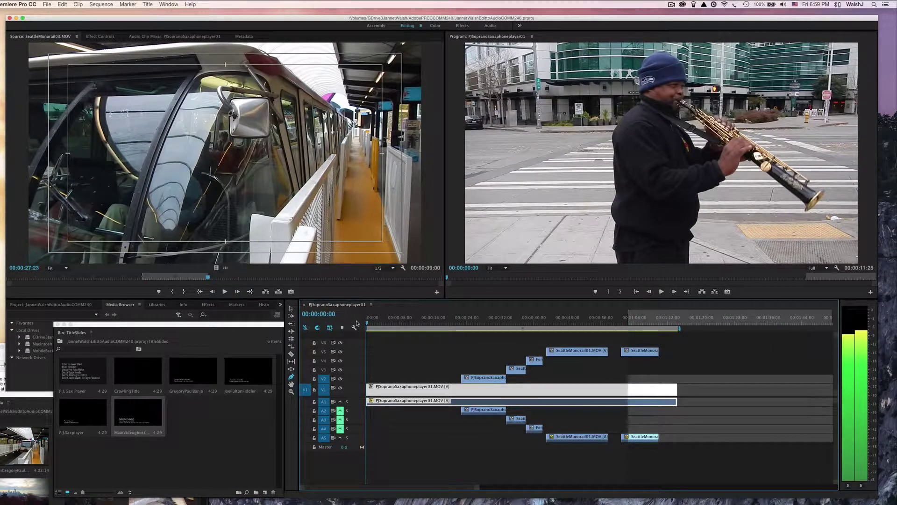
left_click(364, 321)
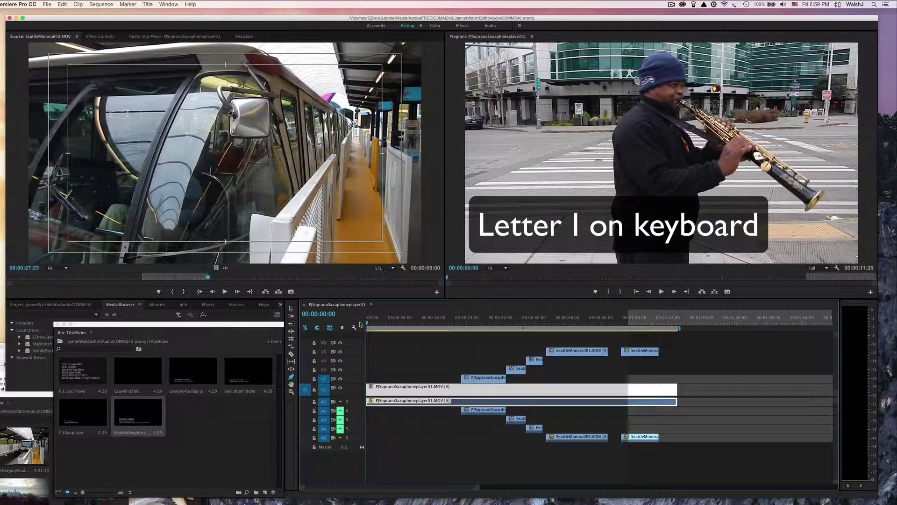
key("i")
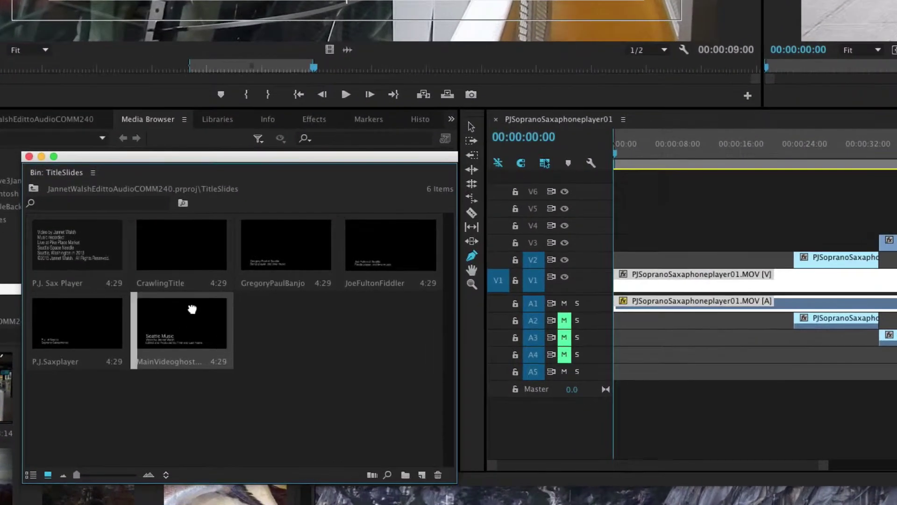
left_click_drag(192, 309, 602, 244)
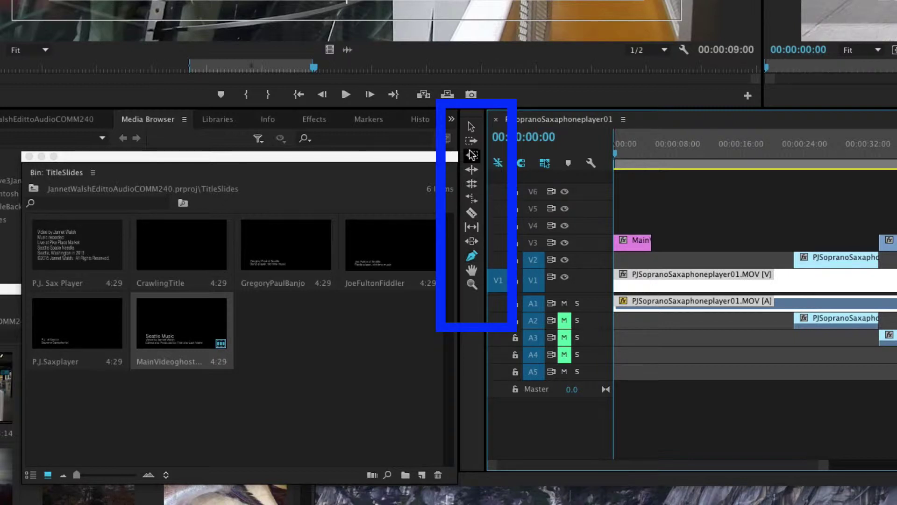
- Switch to the Selection tool and save the project
left_click(471, 127)
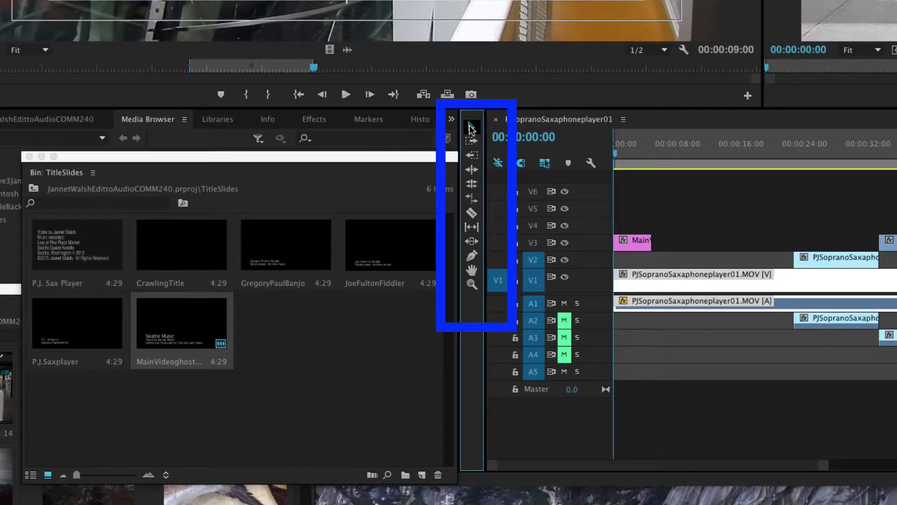
key("super+s")
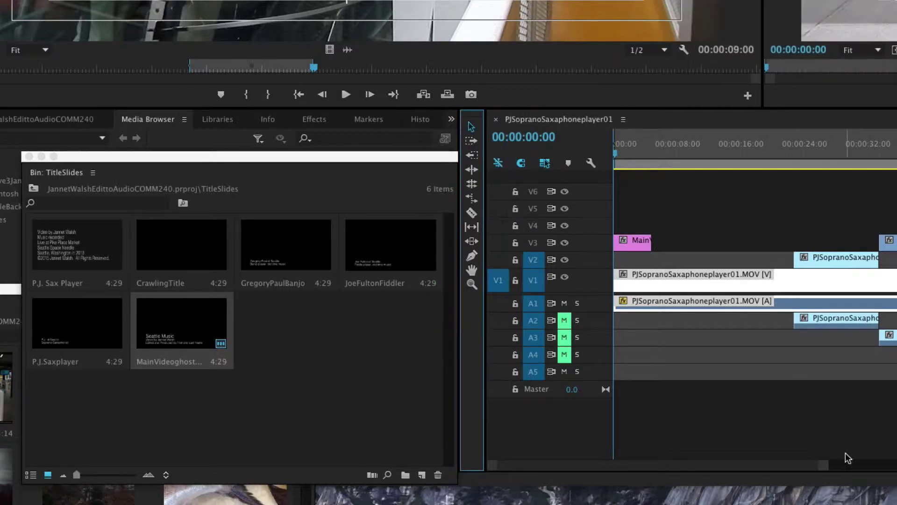
left_click_drag(823, 469, 790, 466)
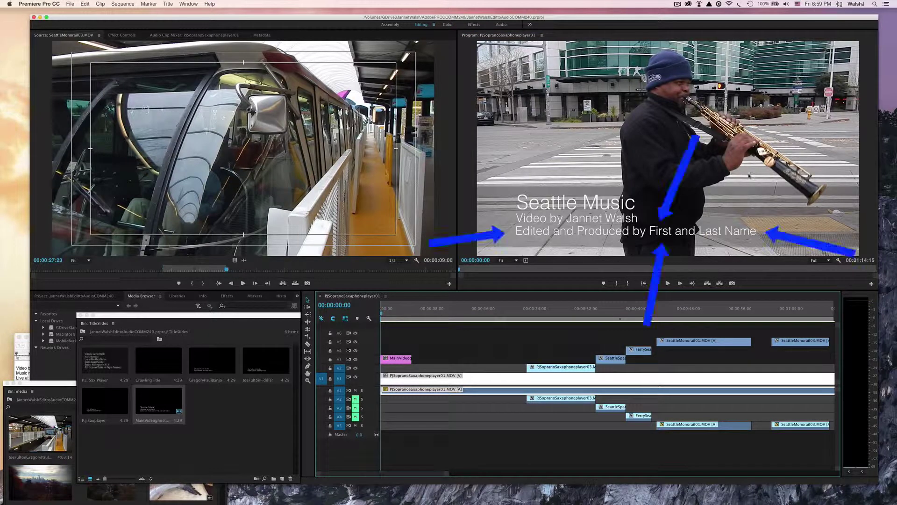
- Open the MainVideoghostbanner title for editing and delete its "Edited and Produced by First and Last Name" line
left_click(400, 360)
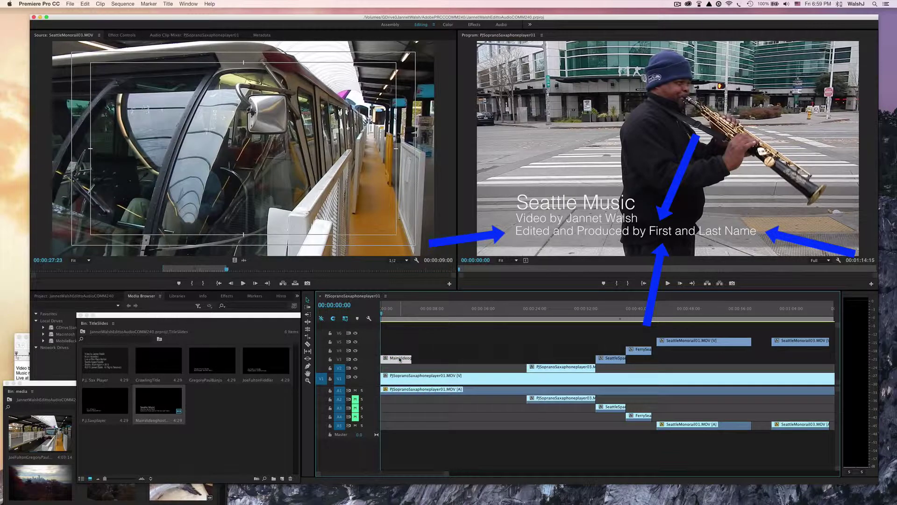
double_click(399, 359)
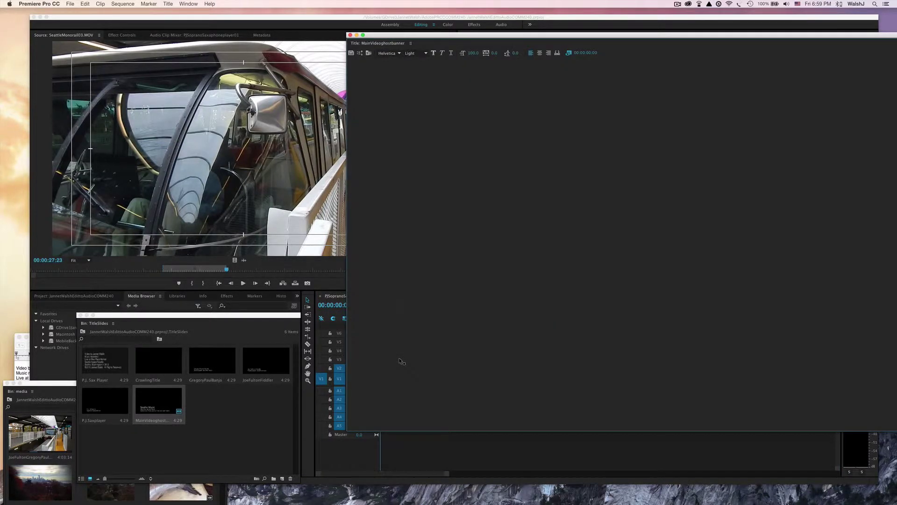
left_click_drag(750, 33, 565, 36)
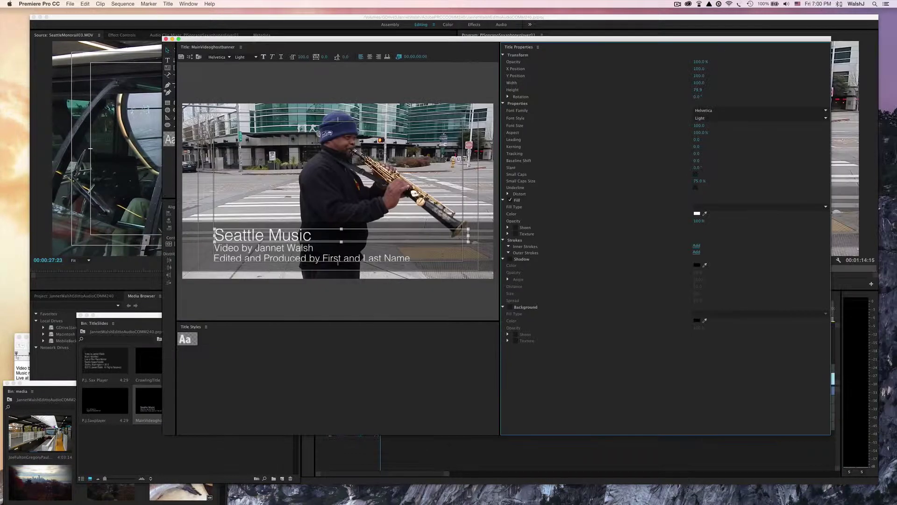
key("t")
left_click(338, 262)
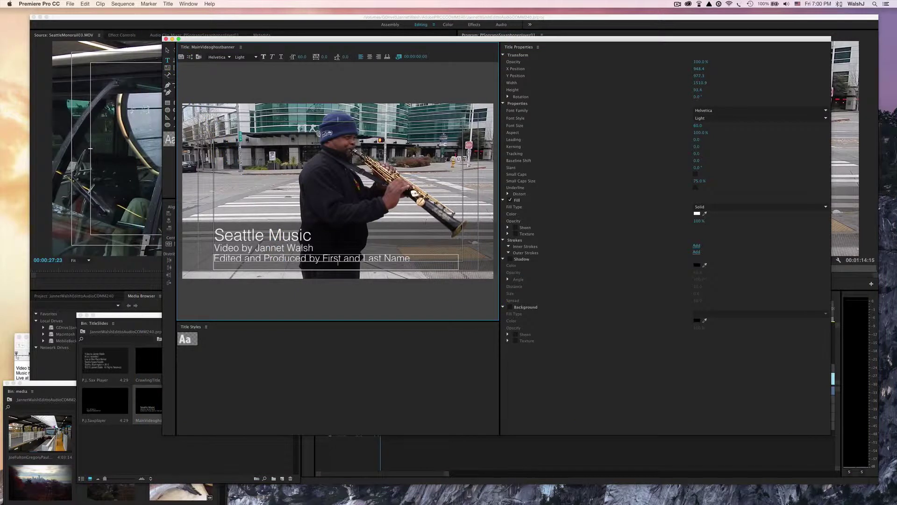
left_click_drag(411, 259, 213, 259)
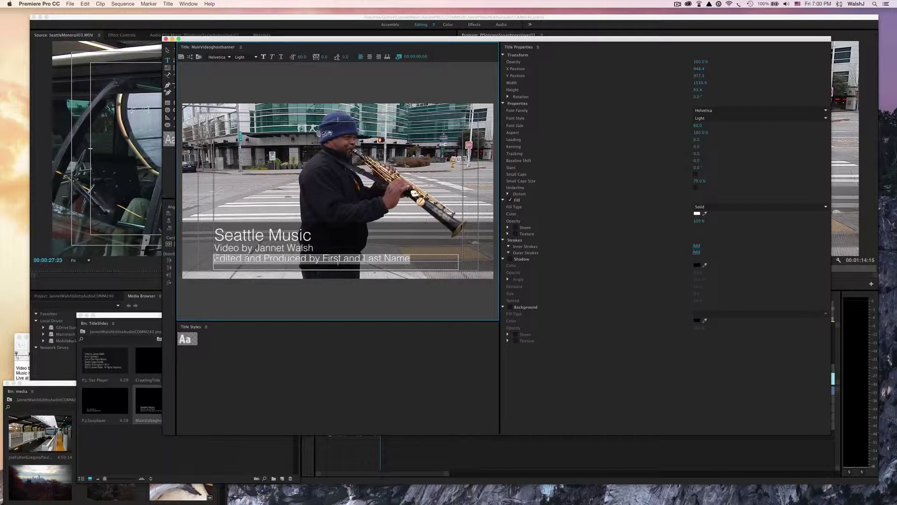
key("BackSpace")
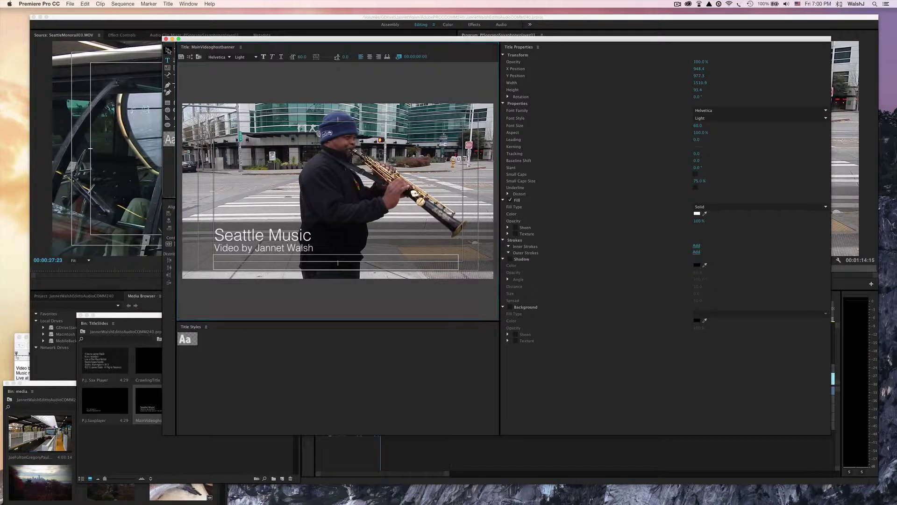
- Move the video credit line and the "Seattle Music" line lower in the frame, then save and close the title
left_click_drag(248, 263, 265, 280)
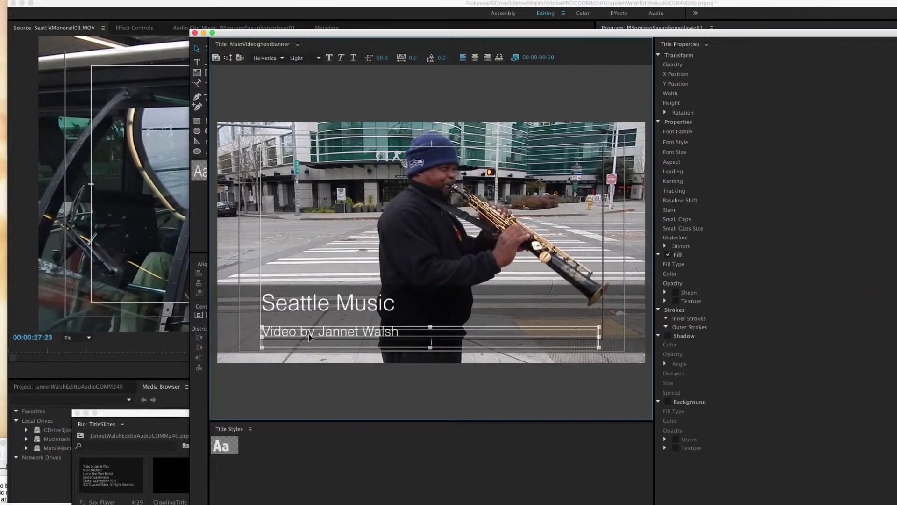
left_click_drag(311, 304, 287, 317)
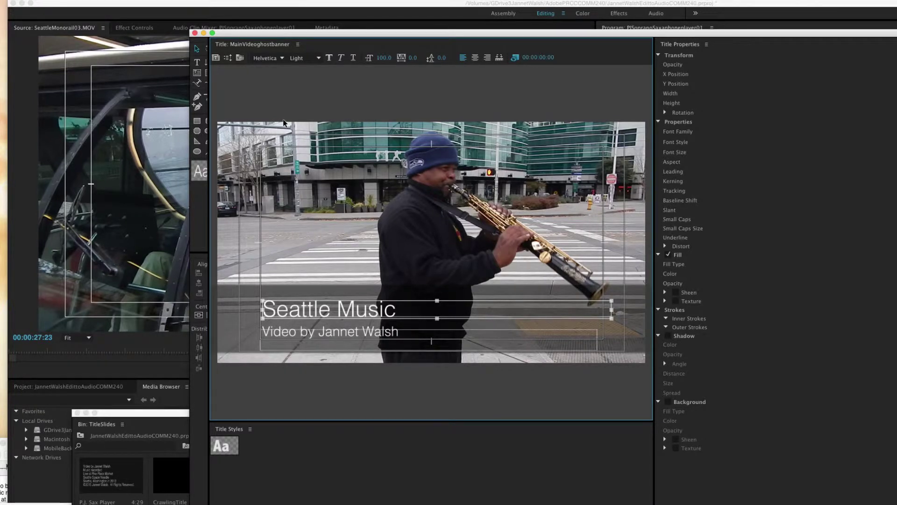
key("super+s")
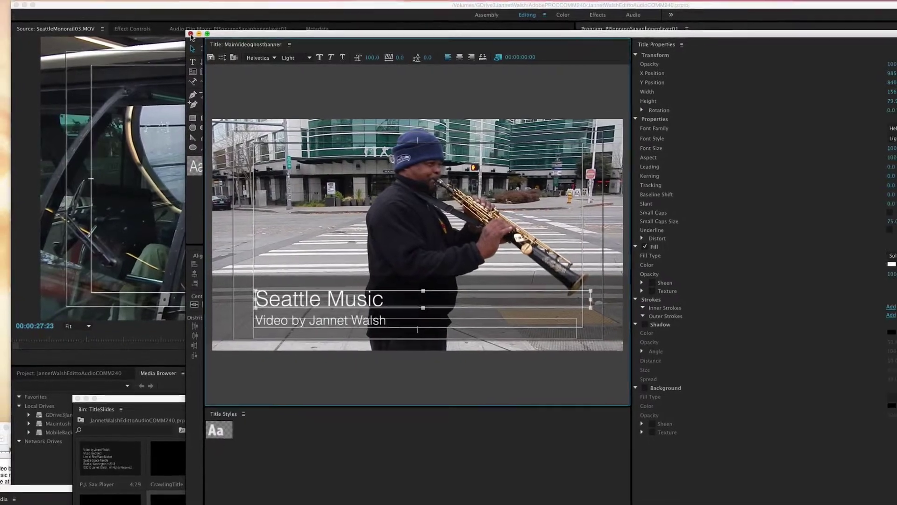
left_click(195, 33)
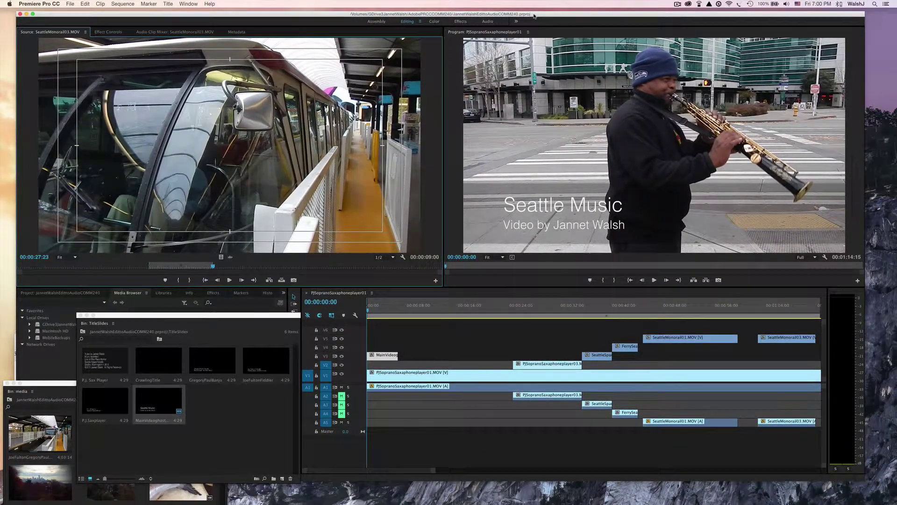
- Play the opening five seconds of the sequence to check the title, and return the playhead to the start
left_click(368, 313)
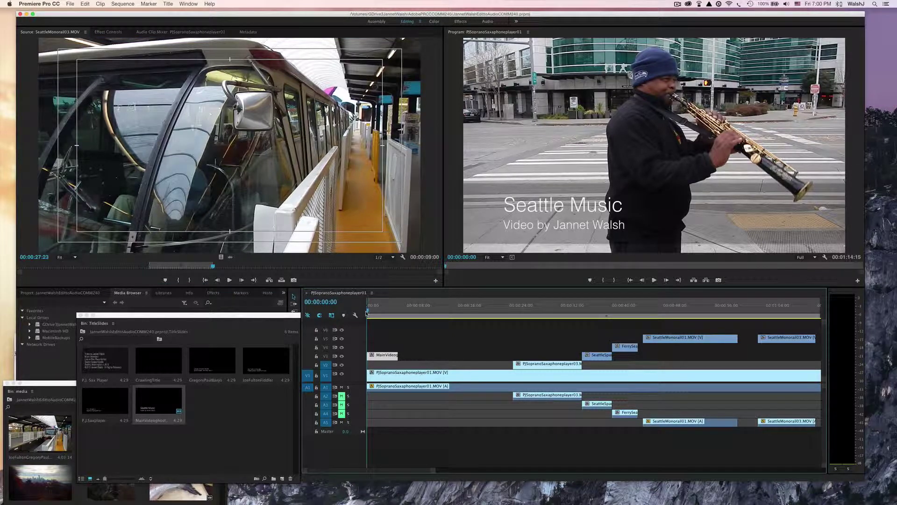
key("space")
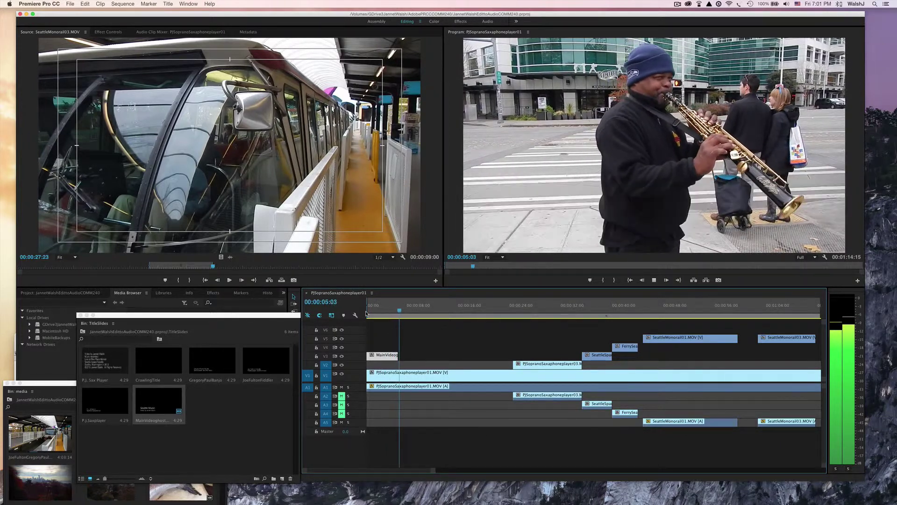
key("space")
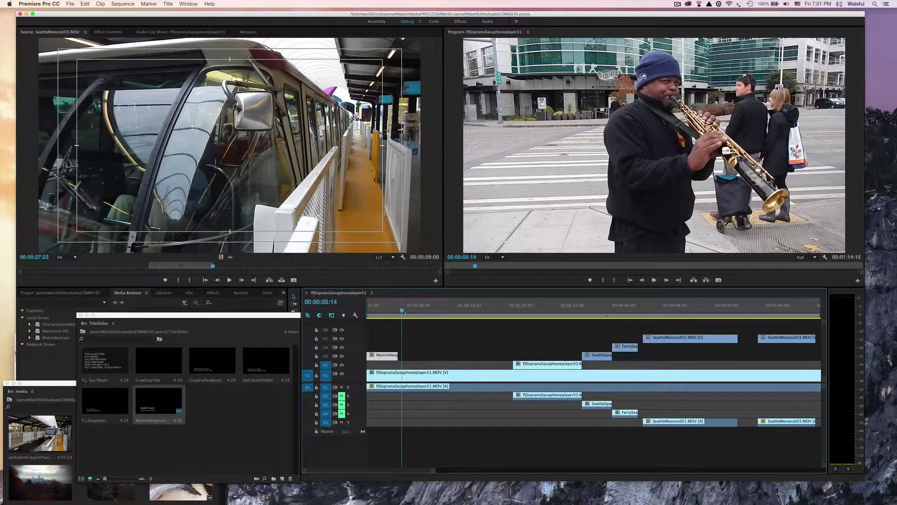
left_click_drag(402, 311, 364, 310)
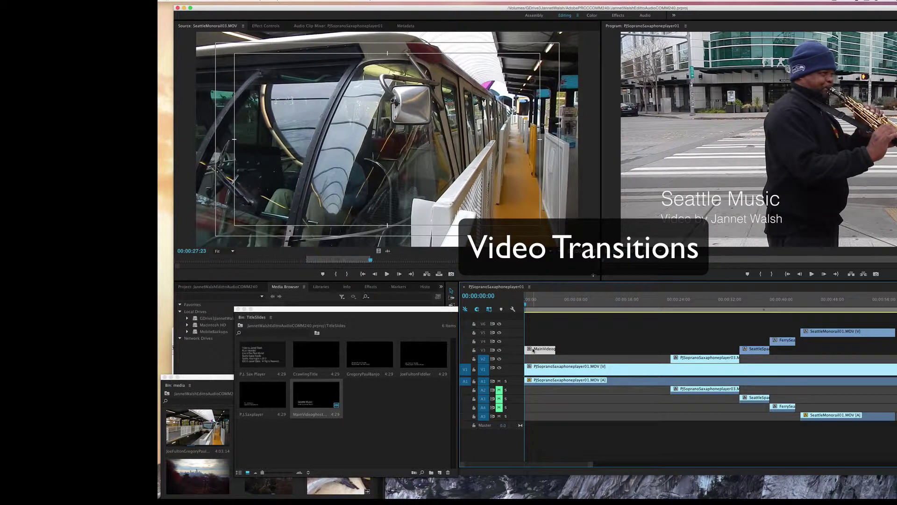
- Display the Dissolve video transitions in the Effects list, moving the bin windows out of the way
left_click(370, 288)
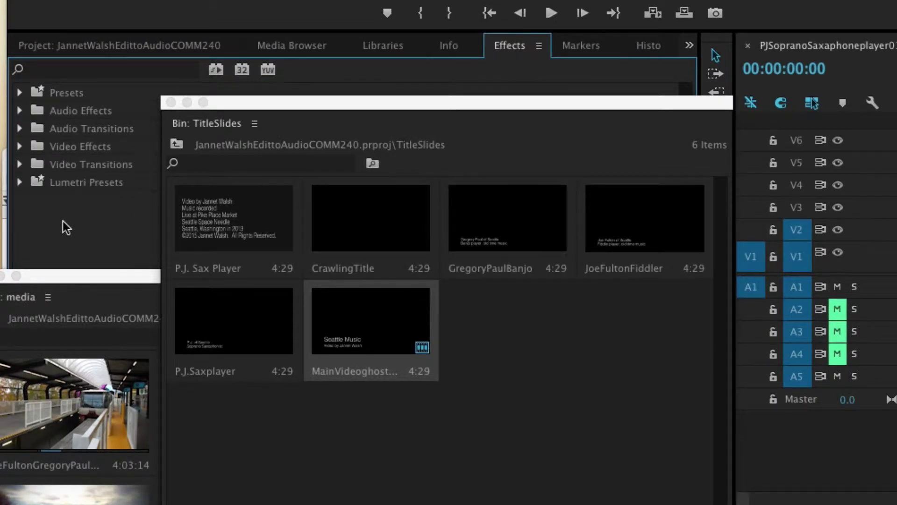
left_click(19, 165)
left_click(99, 276)
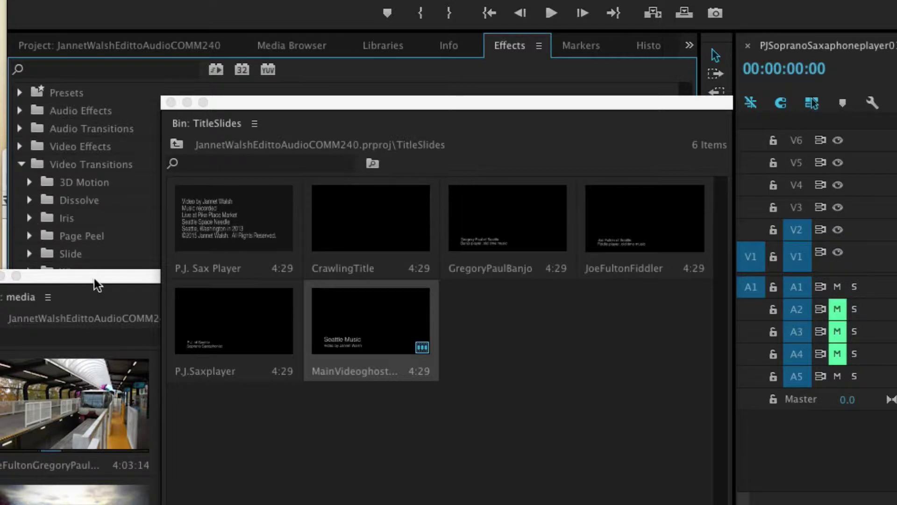
mouse_move(98, 276)
left_mouse_down()
mouse_move(256, 435)
mouse_move(251, 494)
left_mouse_up()
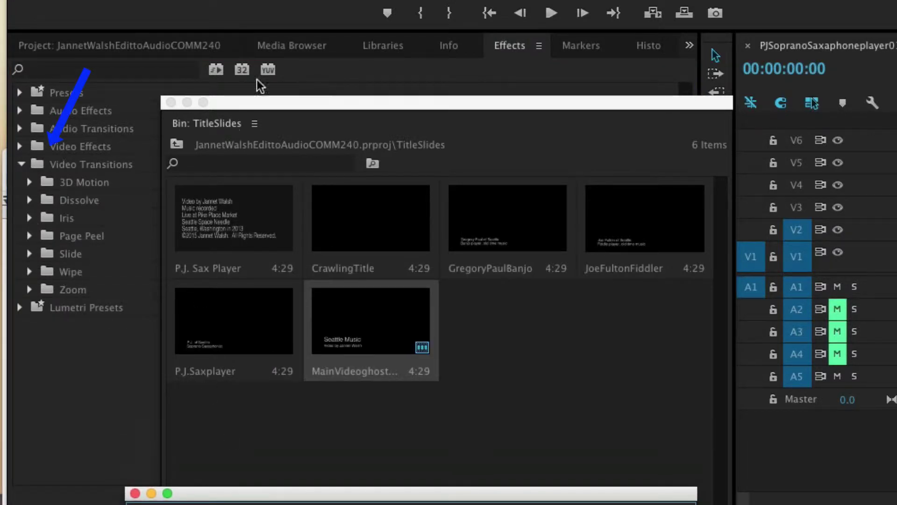
left_click_drag(241, 107, 162, 422)
left_click(29, 200)
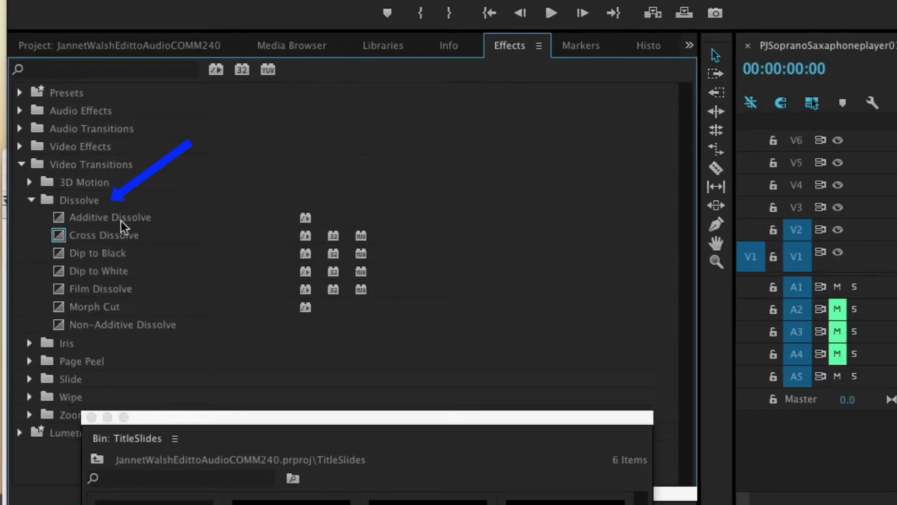
- Apply the Additive Dissolve transition to both the start and the end of the title clip on V3
left_click(122, 220)
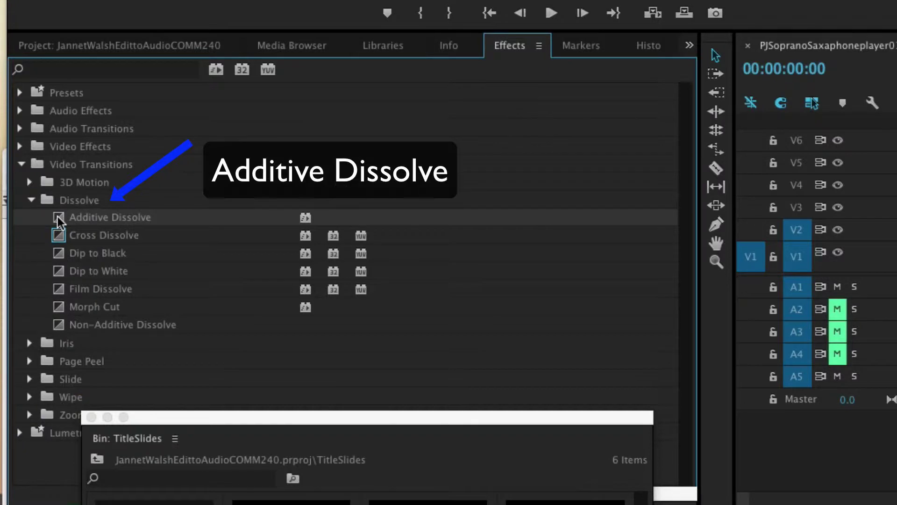
mouse_move(57, 217)
left_mouse_down()
mouse_move(220, 210)
mouse_move(746, 234)
mouse_move(896, 216)
left_mouse_up()
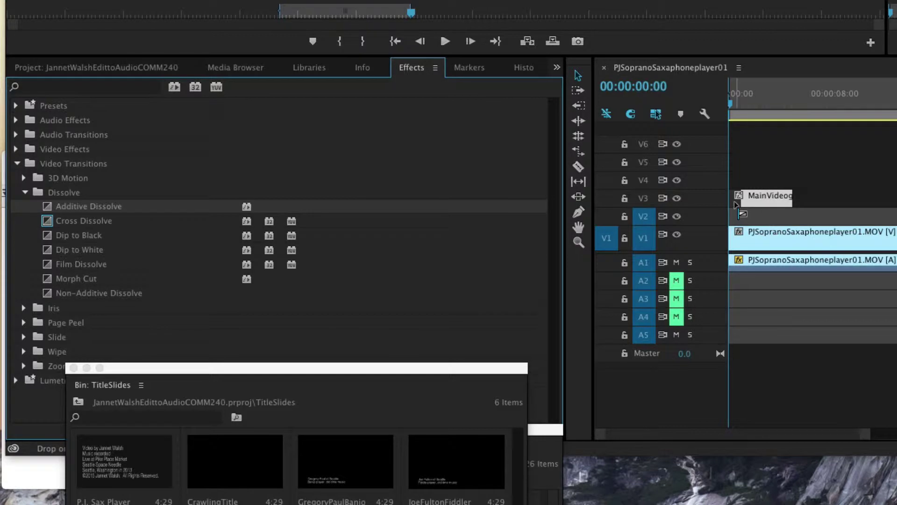
left_click_drag(733, 201, 733, 201)
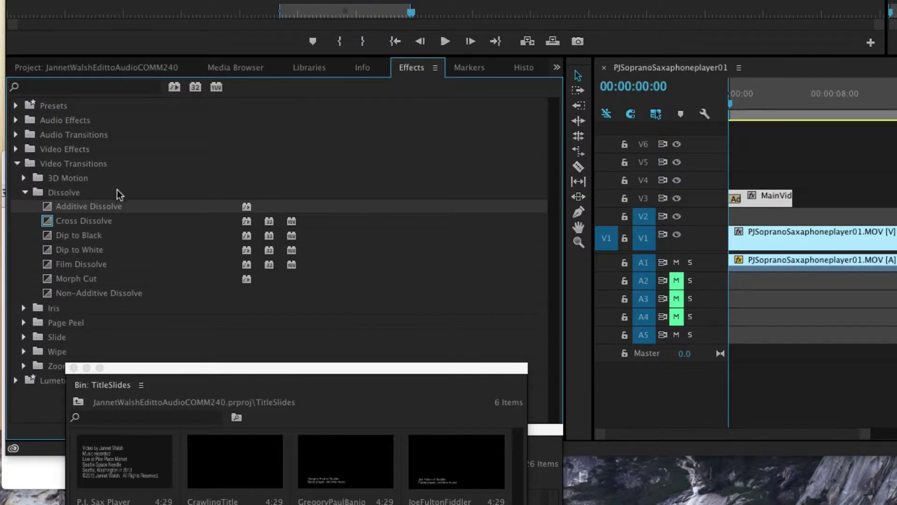
left_click_drag(47, 220, 790, 202)
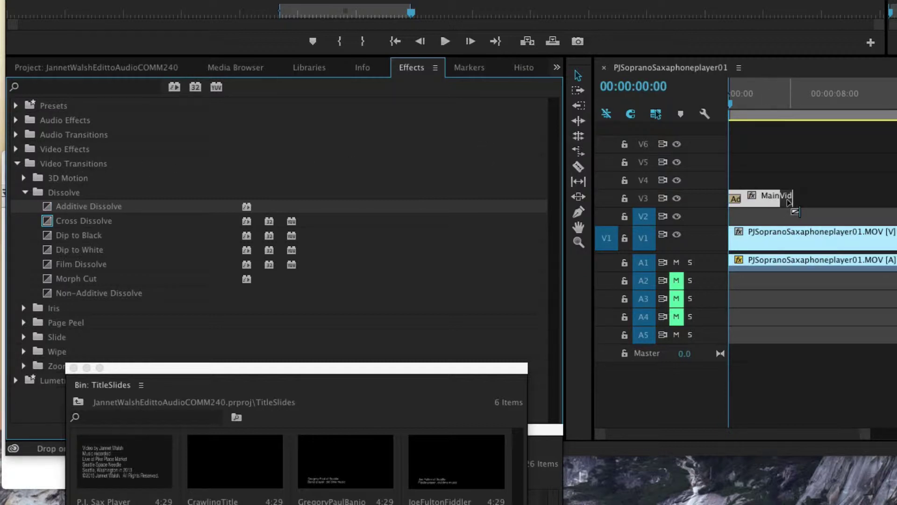
left_click_drag(787, 199, 788, 199)
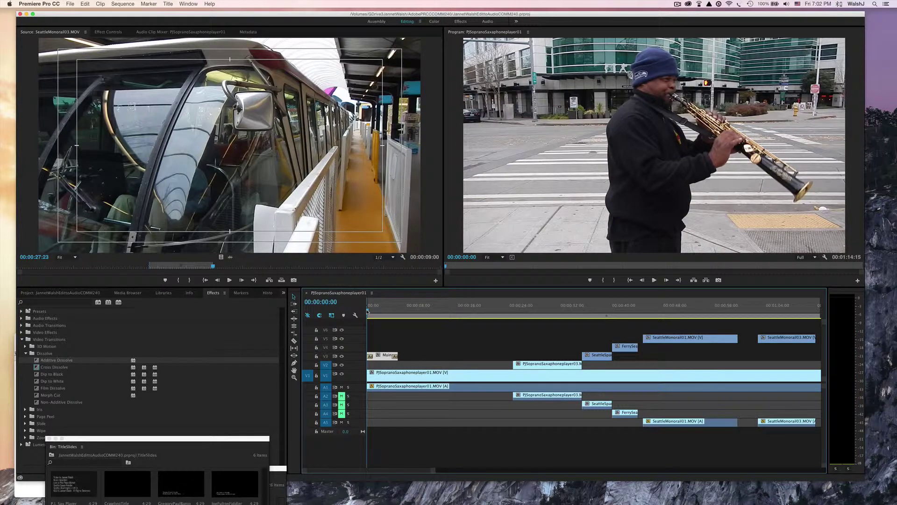
- Play the opening of the sequence to check the main title's fade in and fade out, and save the project
key("space")
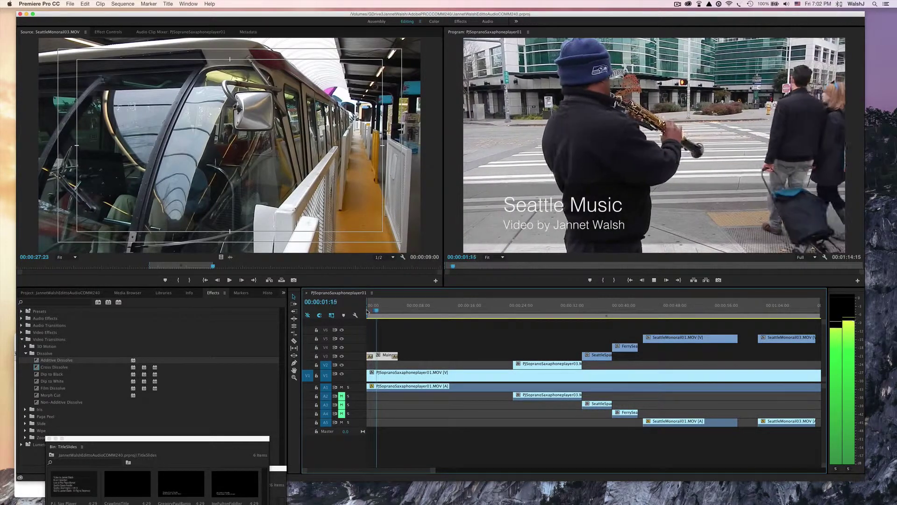
key("space")
key("Home")
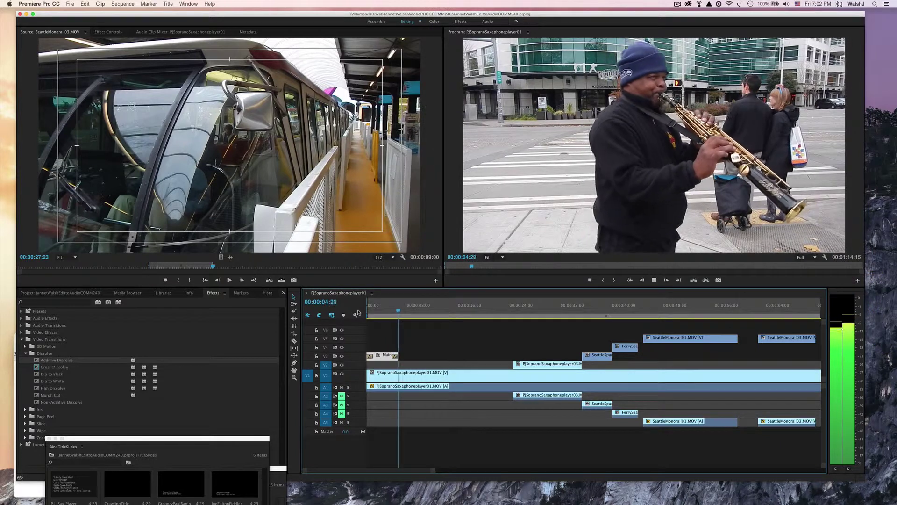
key("space")
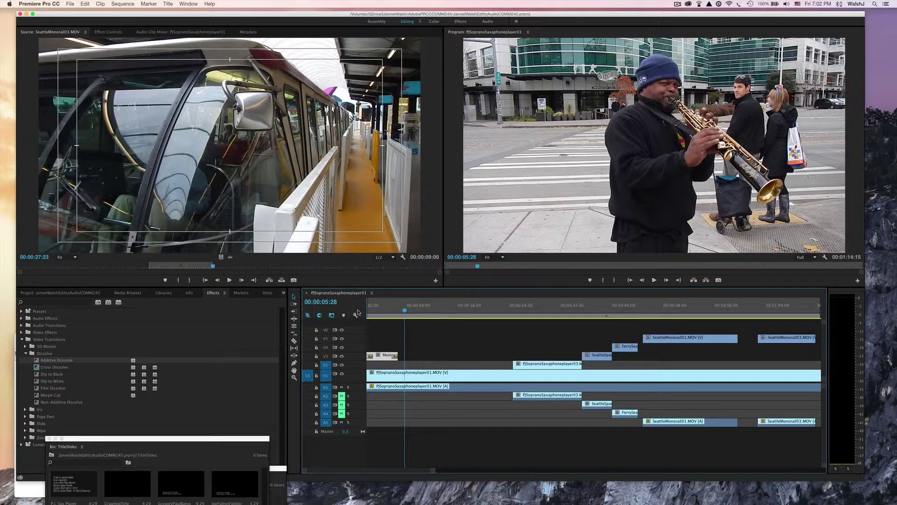
key("cmd+s")
- Add the soprano saxophonist name title from the TitleSlides bin to V3, starting at 00:00:08:11
left_click_drag(405, 311, 396, 312)
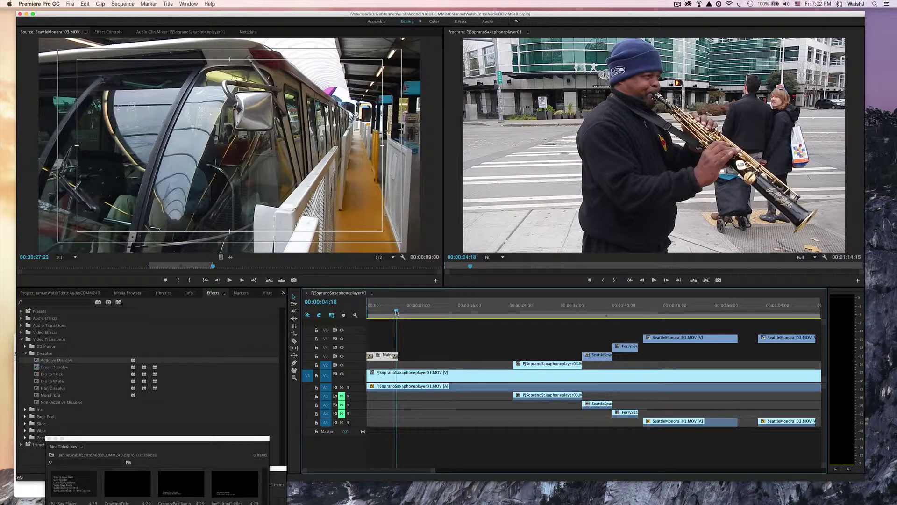
left_click_drag(395, 312, 398, 312)
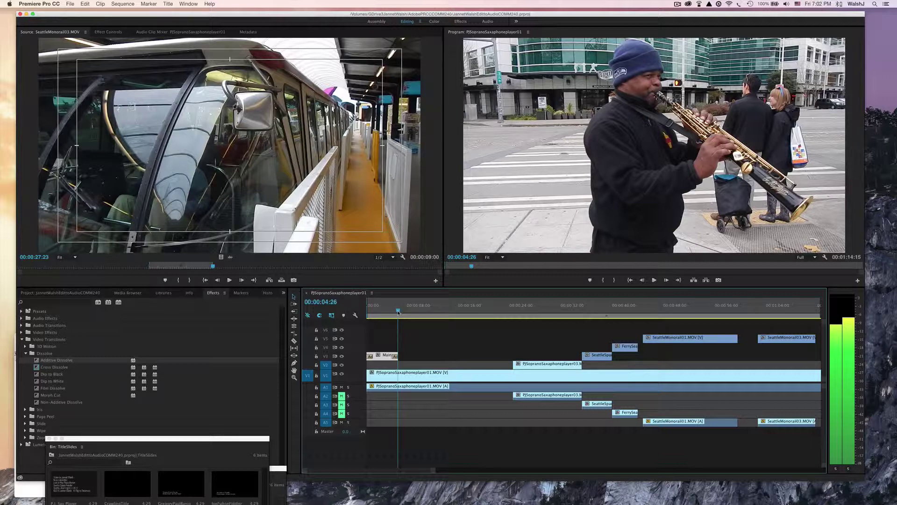
left_click_drag(398, 311, 398, 312)
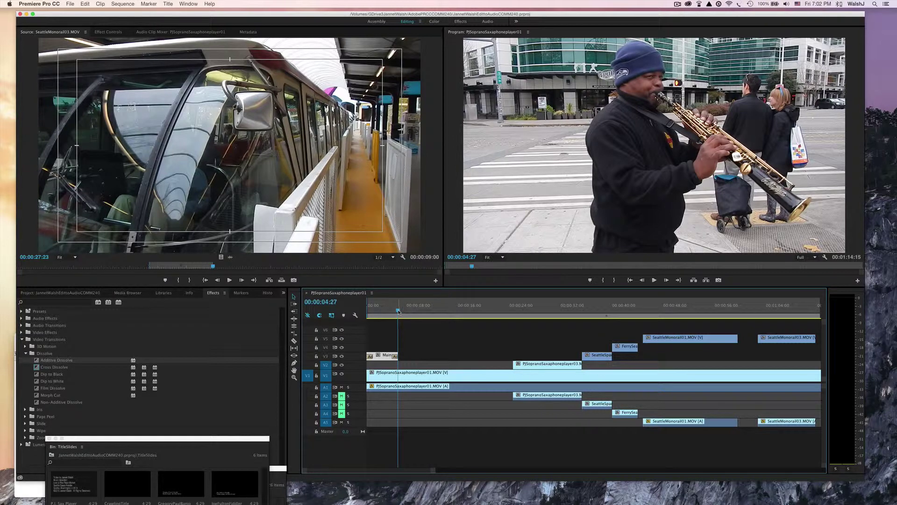
left_click_drag(398, 312, 420, 313)
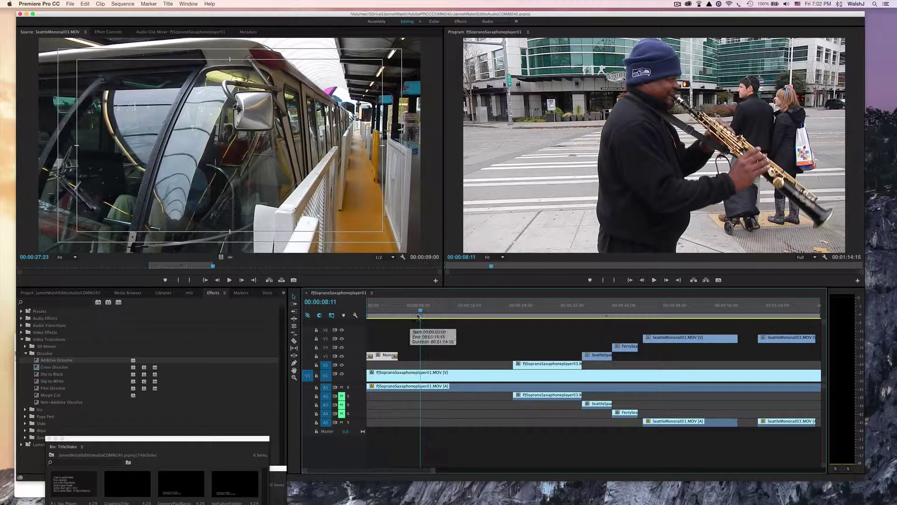
left_click_drag(222, 438, 234, 318)
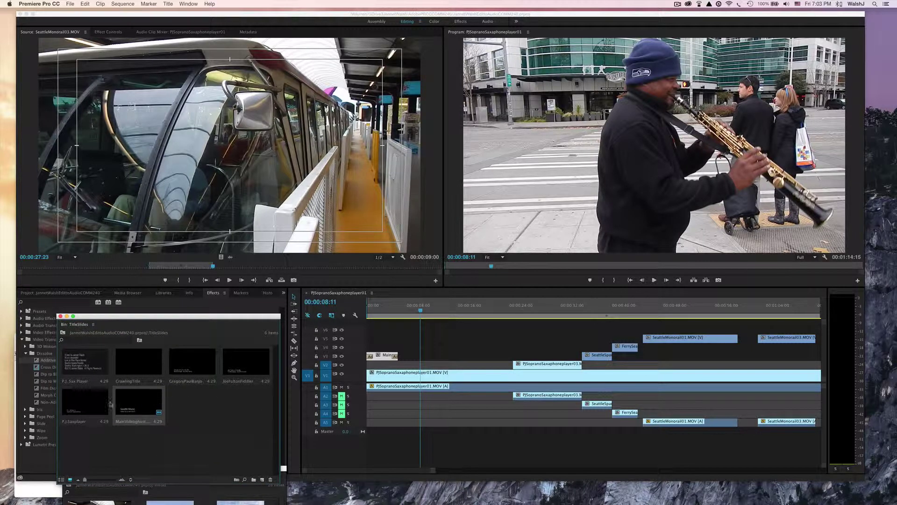
left_click(86, 403)
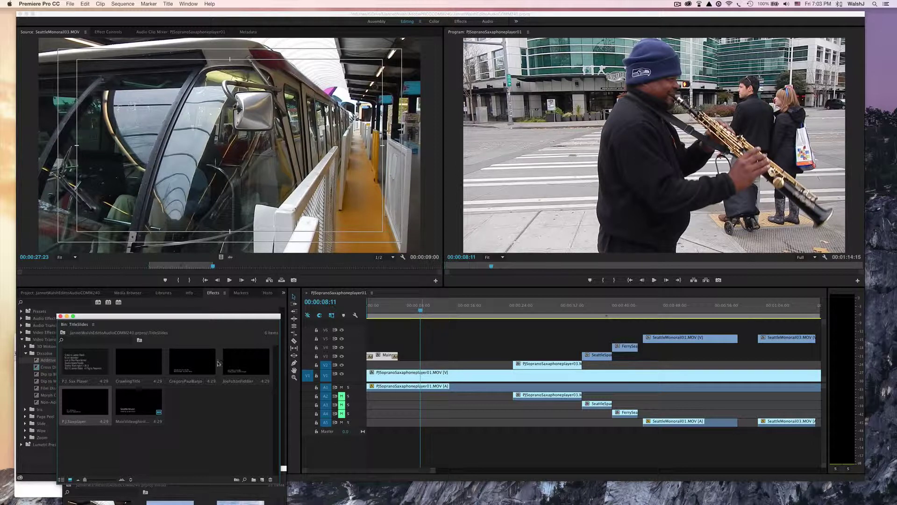
left_click_drag(87, 404, 420, 355)
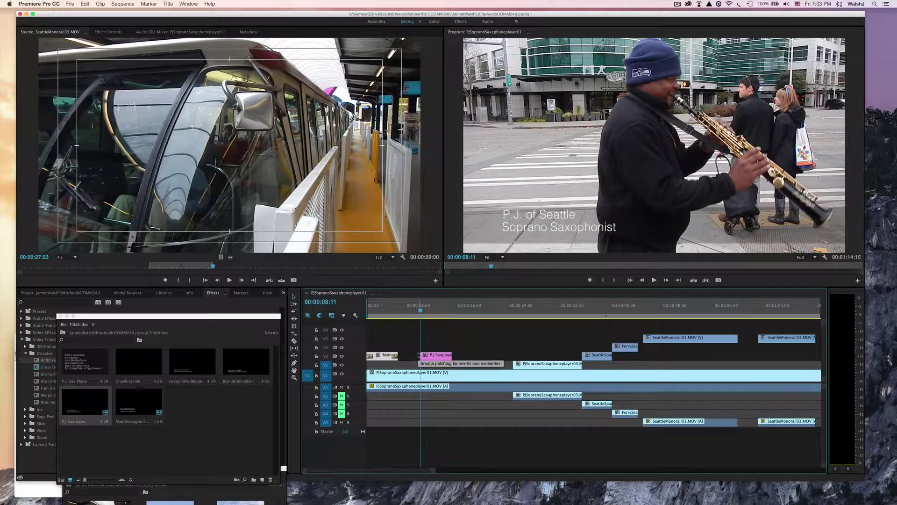
- Save the project and play from just before the saxophonist title to see how it appears without a transition
left_click_drag(420, 312, 416, 312)
key("super+s")
key("space")
key("space")
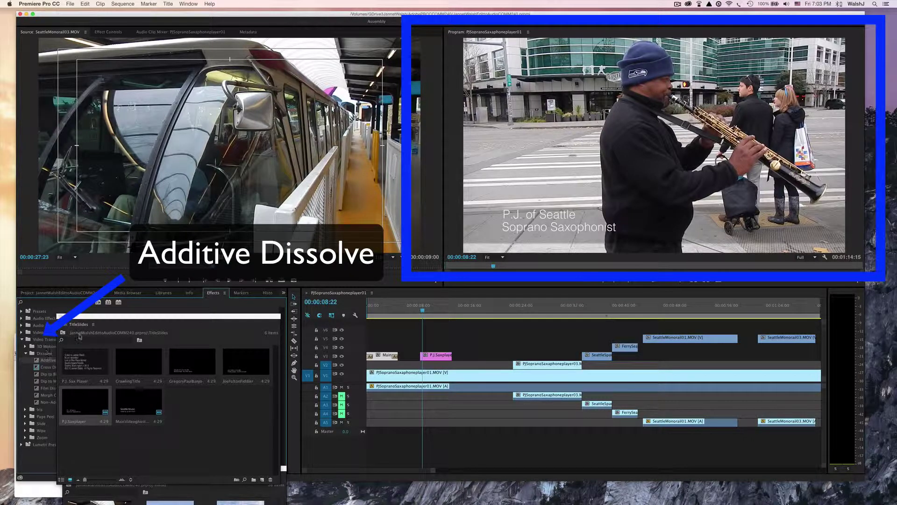
- Apply the Additive Dissolve transition to both the start and the end of the saxophonist title on V3
left_click_drag(96, 316, 65, 419)
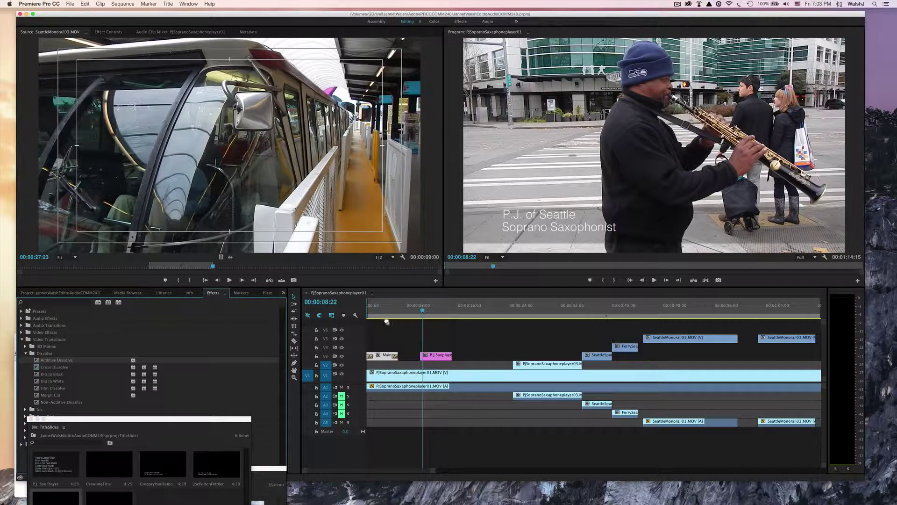
left_click_drag(386, 322, 426, 360)
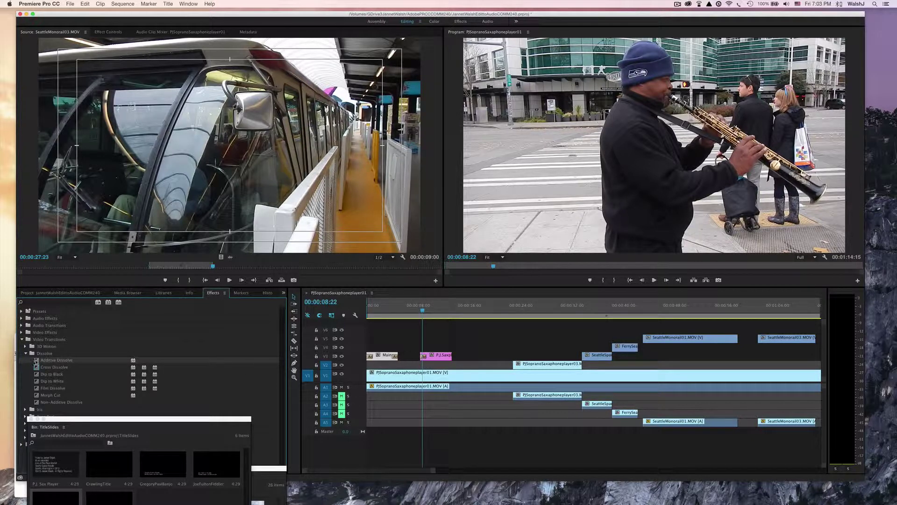
left_click_drag(36, 360, 453, 361)
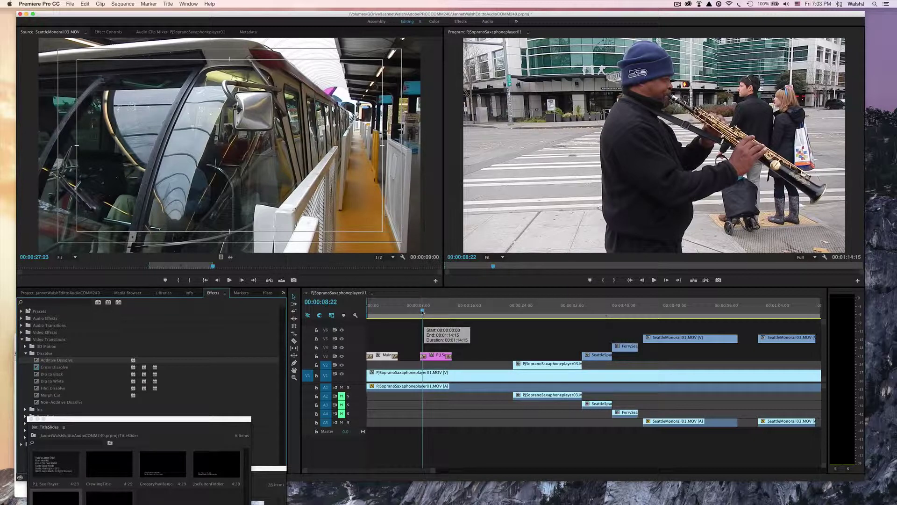
- Save the project and play from 00:00:07:23 past the saxophonist title to check both of its dissolves
left_click_drag(422, 312, 417, 312)
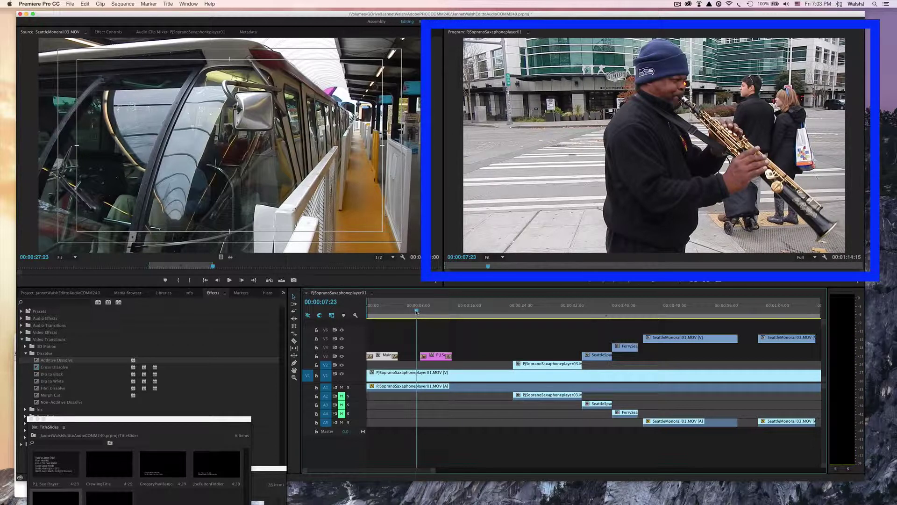
key("super+s")
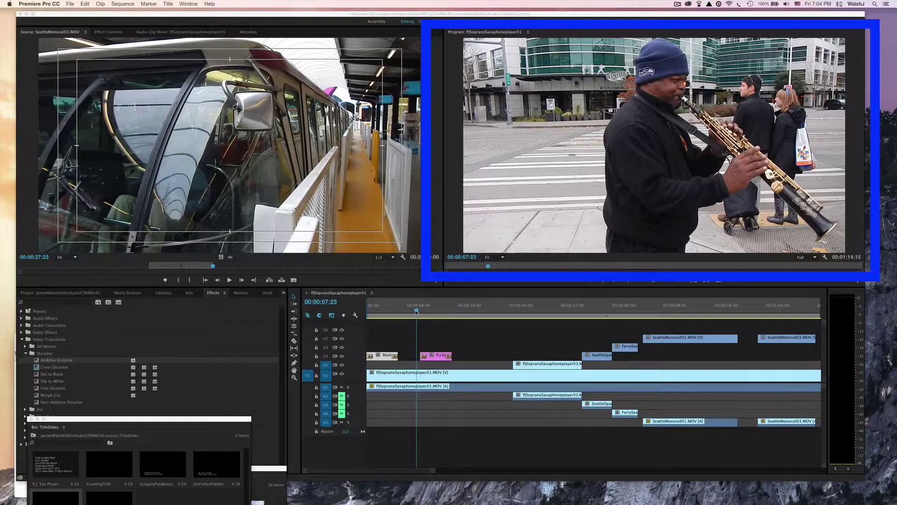
key("space")
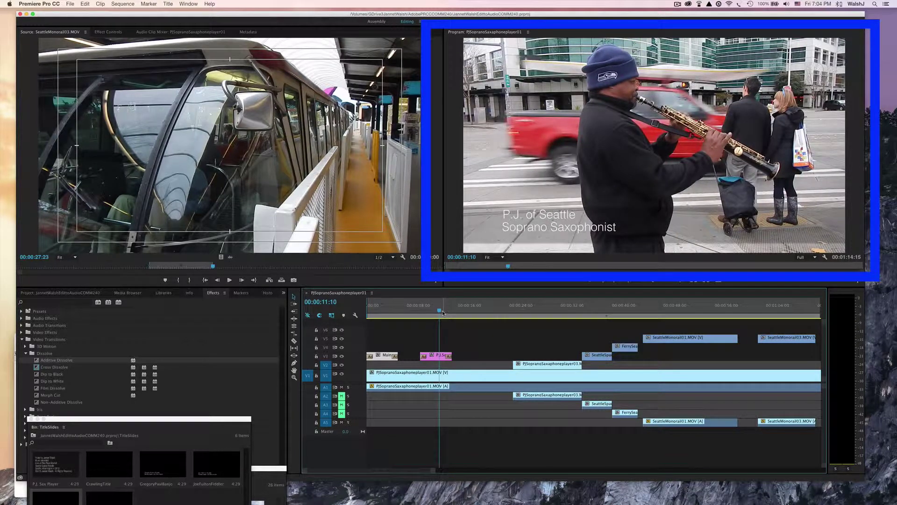
key("space")
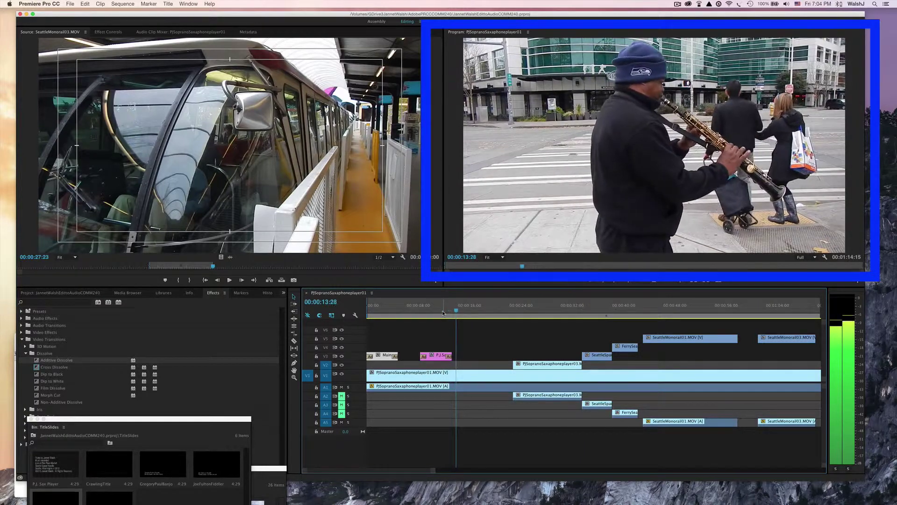
key("space")
- Open the CrawlingTitle over the Space Needle shot at 00:00:23:03, accept its Crawl Left and End Off Screen options, and save
left_click_drag(457, 310, 516, 315)
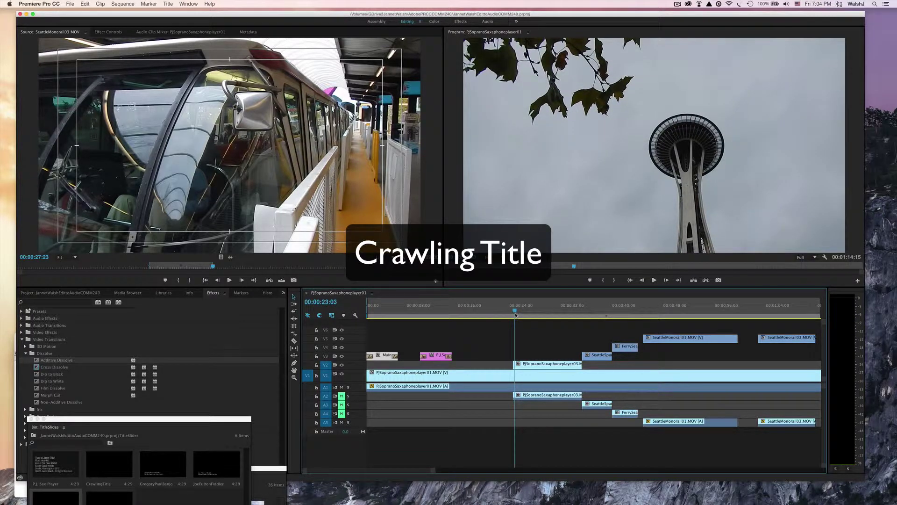
left_click_drag(220, 420, 226, 305)
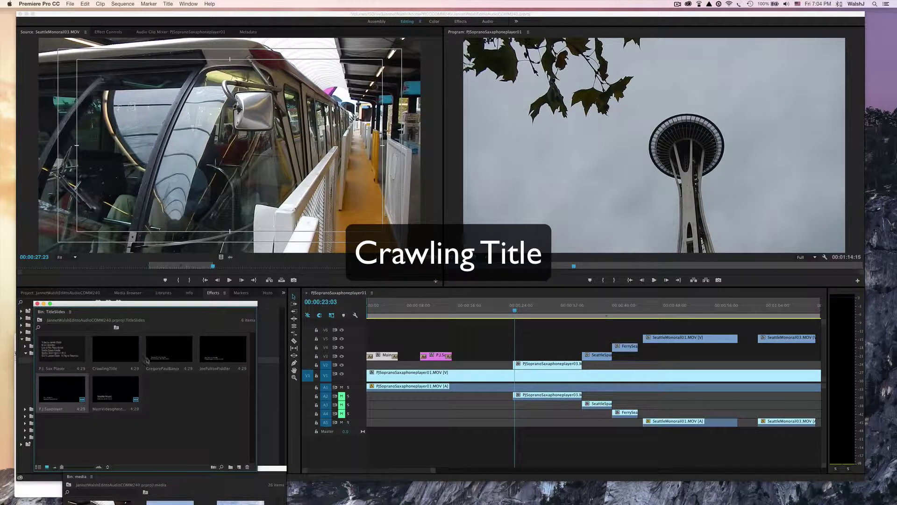
left_click(115, 352)
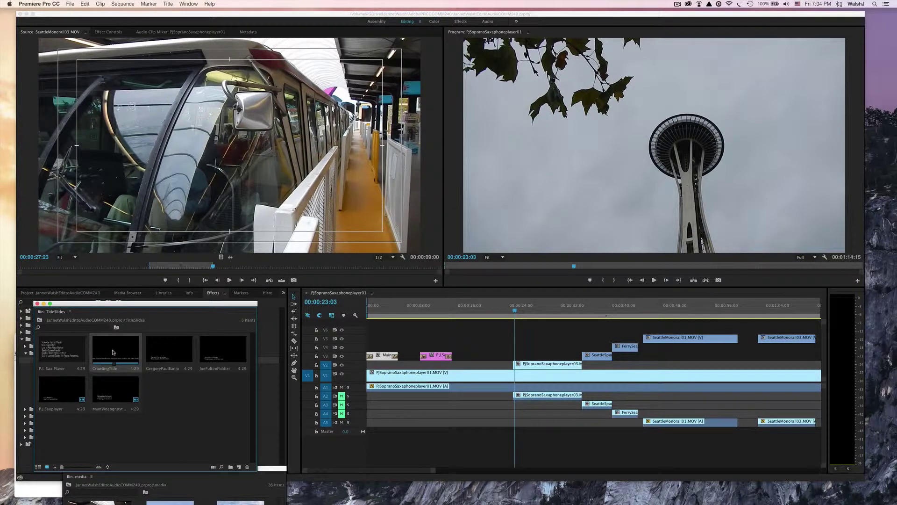
double_click(112, 353)
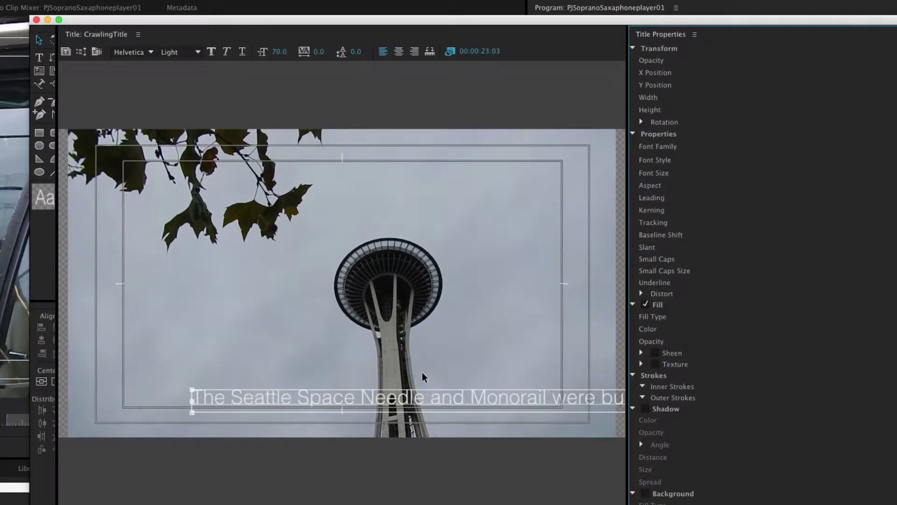
left_click(83, 53)
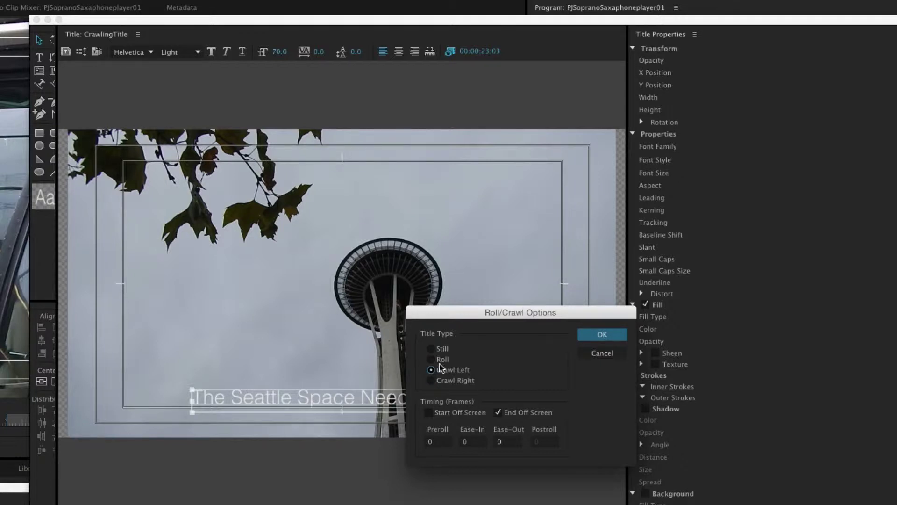
left_click(607, 335)
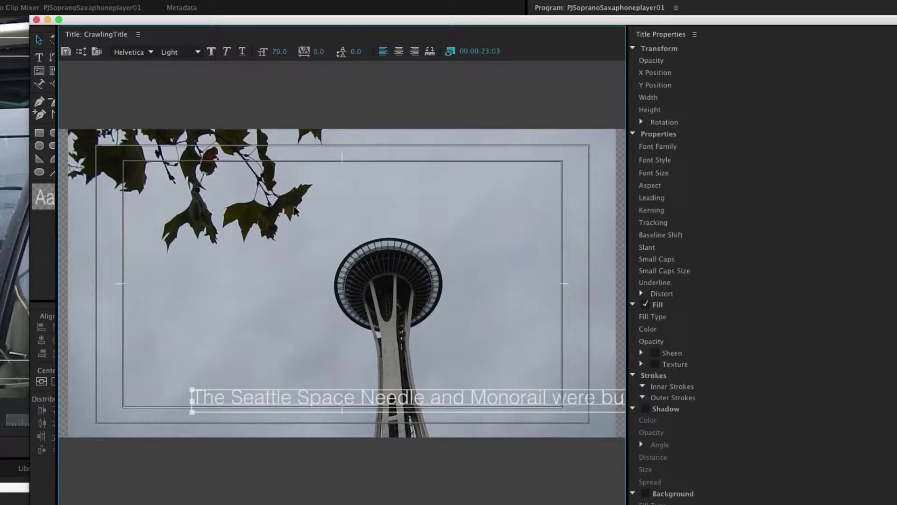
key("super+s")
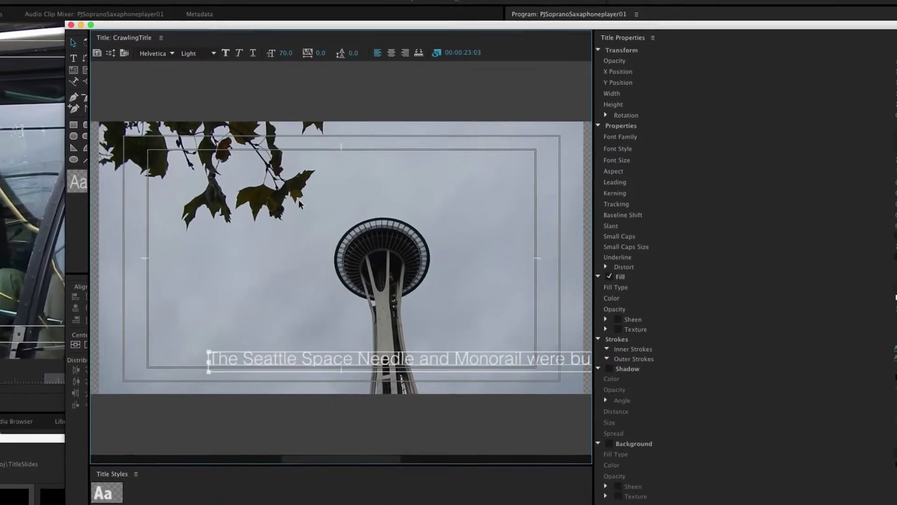
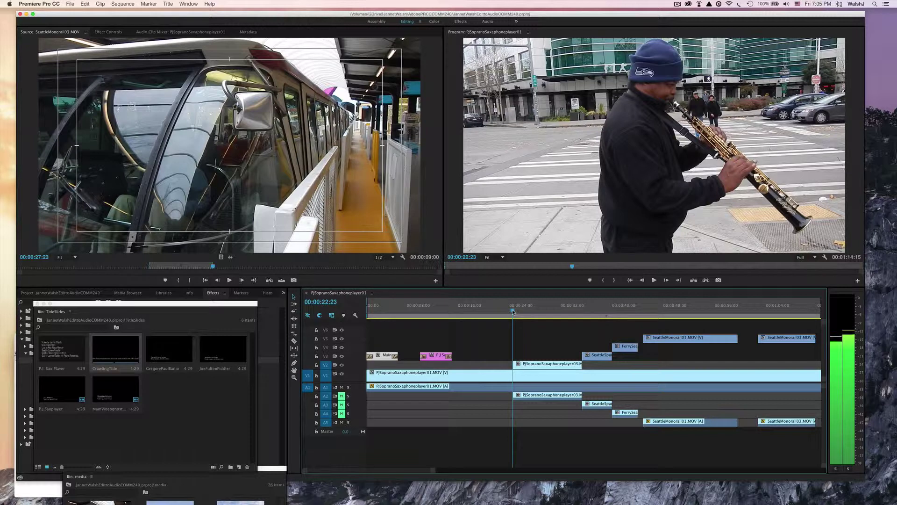
- Mark an In point at 00:00:23:11 over the Space Needle shot and place the CrawlingTitle there on V3
left_click_drag(512, 311, 517, 311)
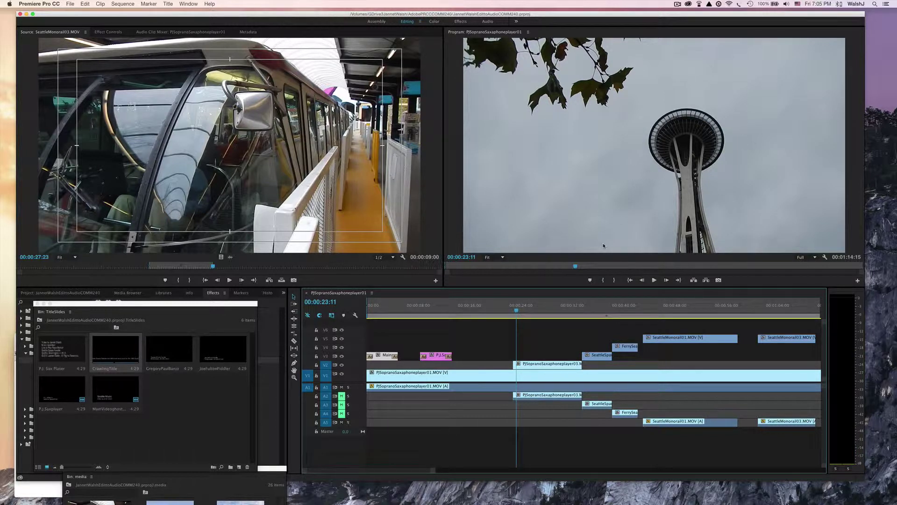
key("i")
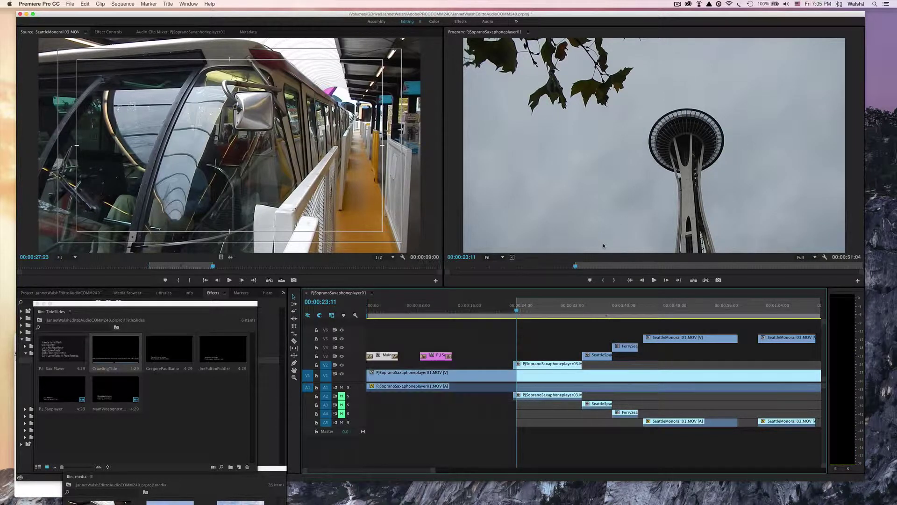
left_click(113, 349)
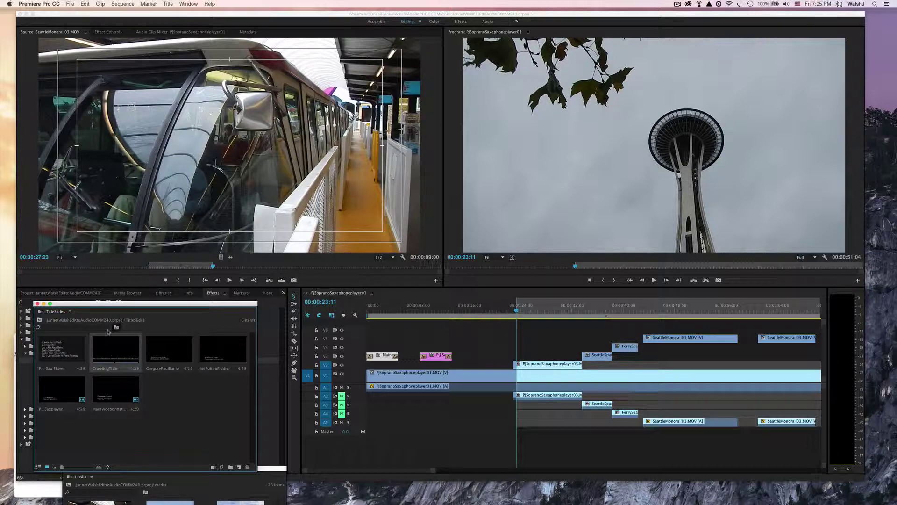
left_click_drag(118, 351, 521, 355)
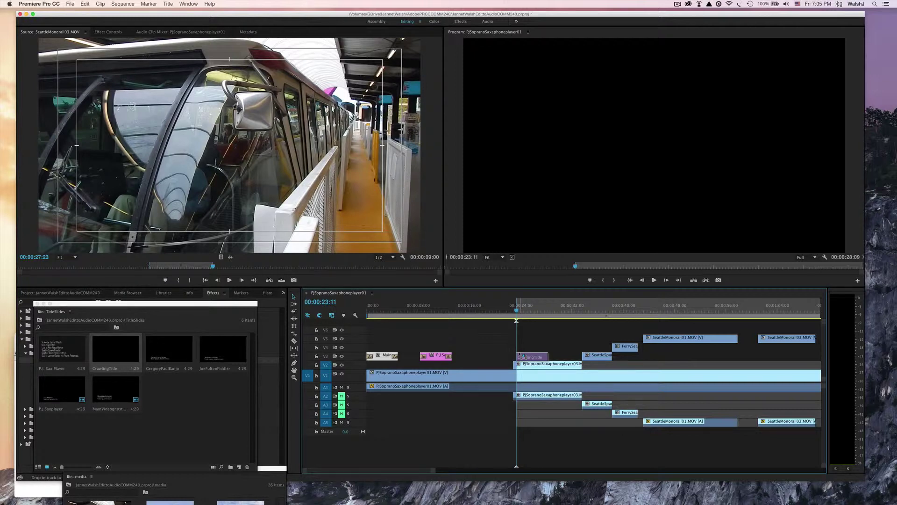
left_click_drag(521, 356, 520, 356)
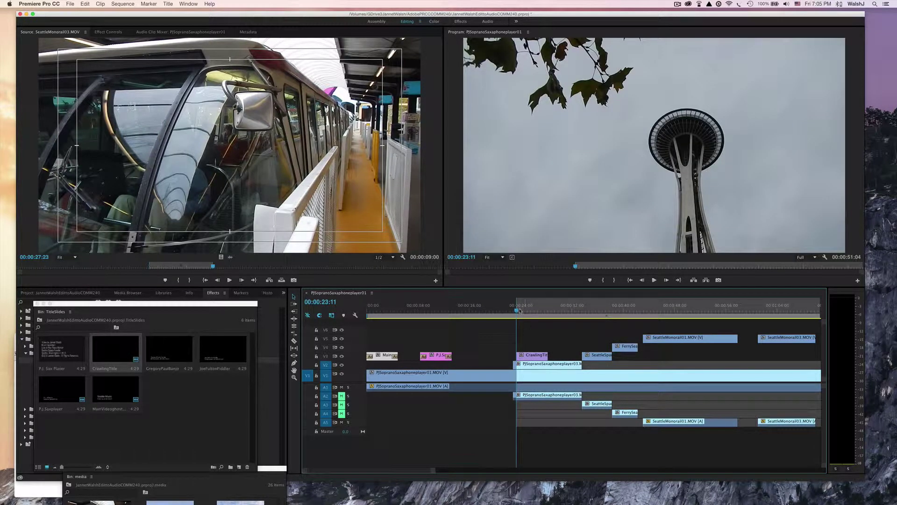
- Save the project and play from 00:00:22:15 to check the speed of the crawling title
left_click_drag(518, 310, 512, 311)
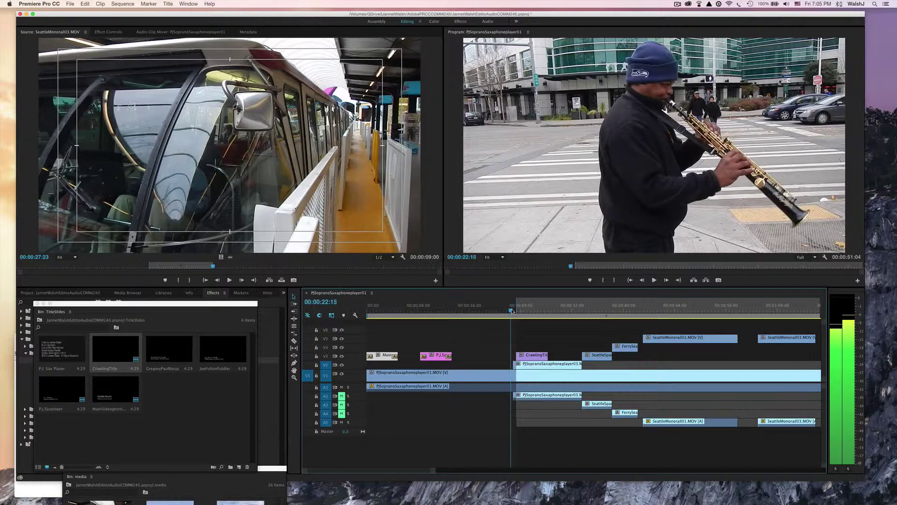
key("super+s")
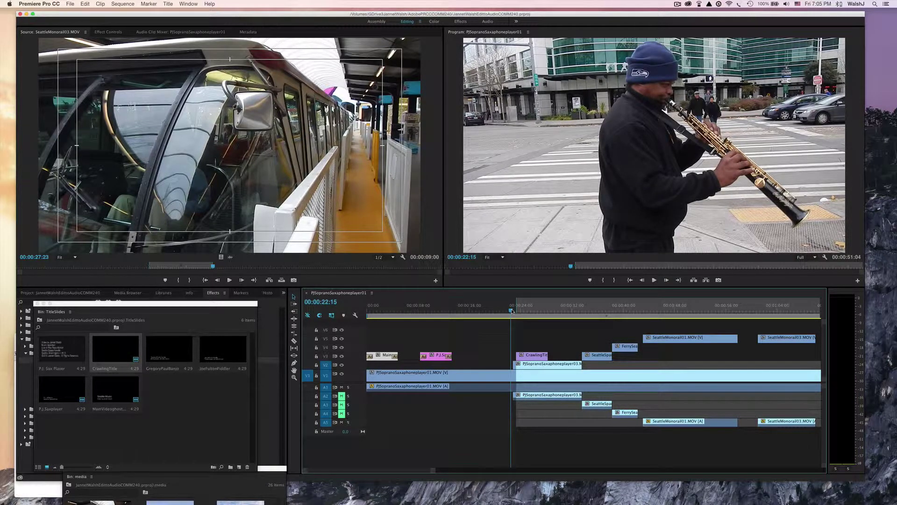
key("space")
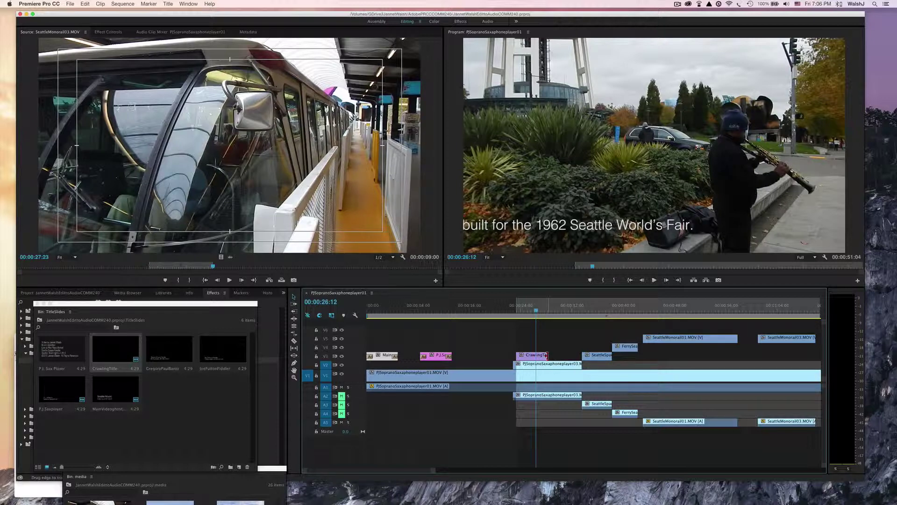
- Extend the end of the CrawlingTitle clip on V3 to about 00:00:30:00 to slow its crawl
left_click(546, 356)
left_click_drag(545, 356, 559, 356)
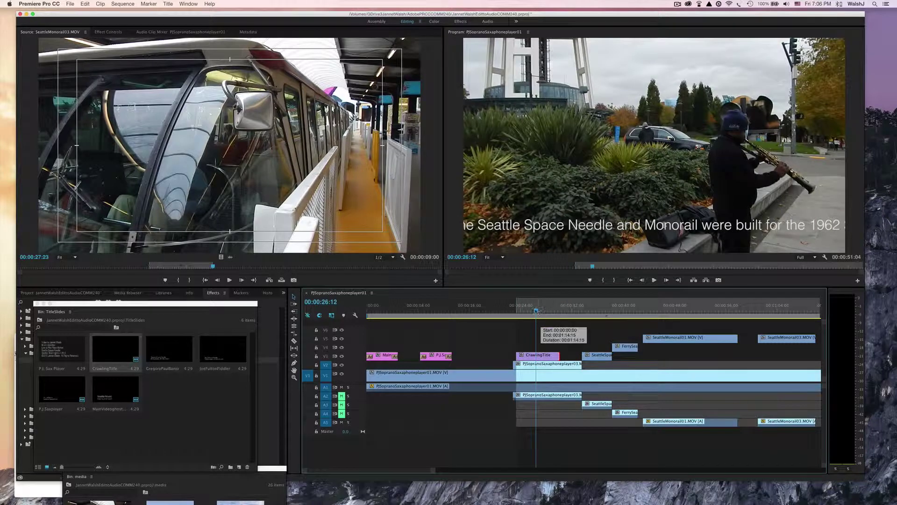
- Play the sequence from 00:00:23:08 to check how readable the crawling title is
left_click_drag(537, 310, 515, 312)
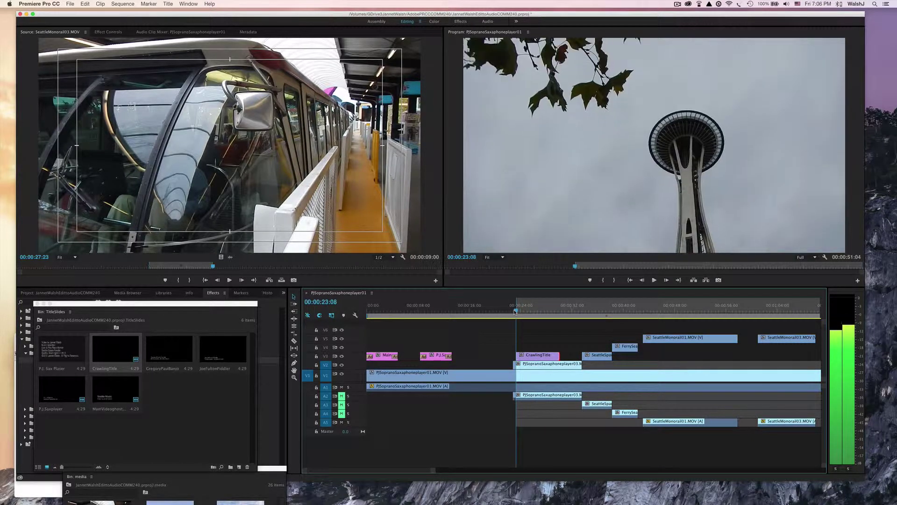
key("space")
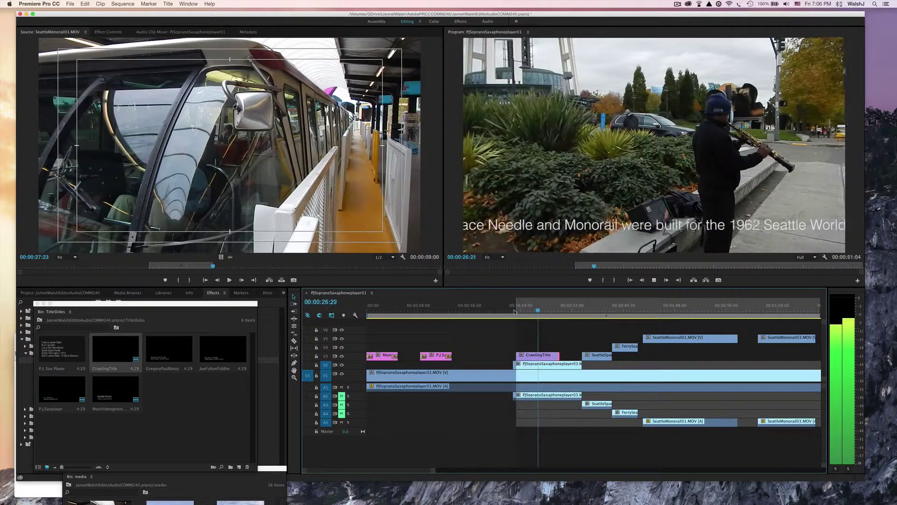
key("space")
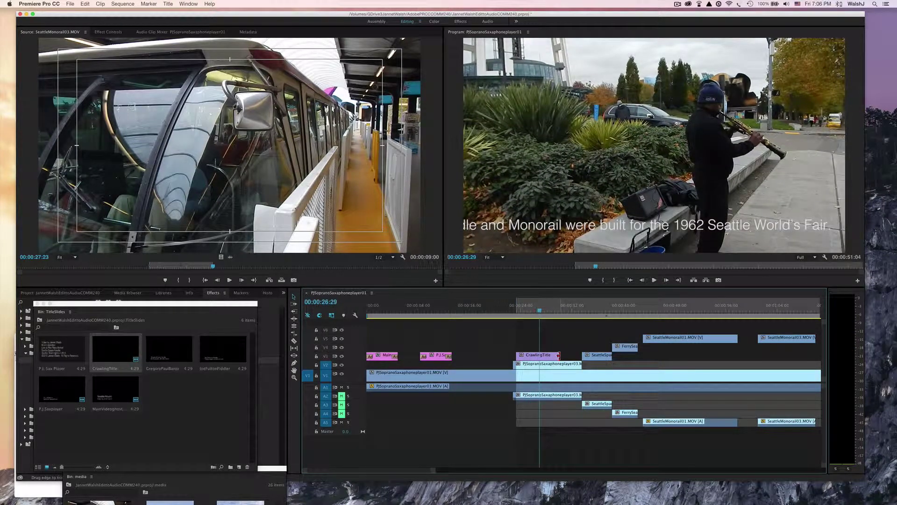
- Extend the end of the CrawlingTitle clip on V3 to about 00:00:33:00, checking the crawl speed by playing from 00:00:23:06
left_click_drag(559, 356, 571, 356)
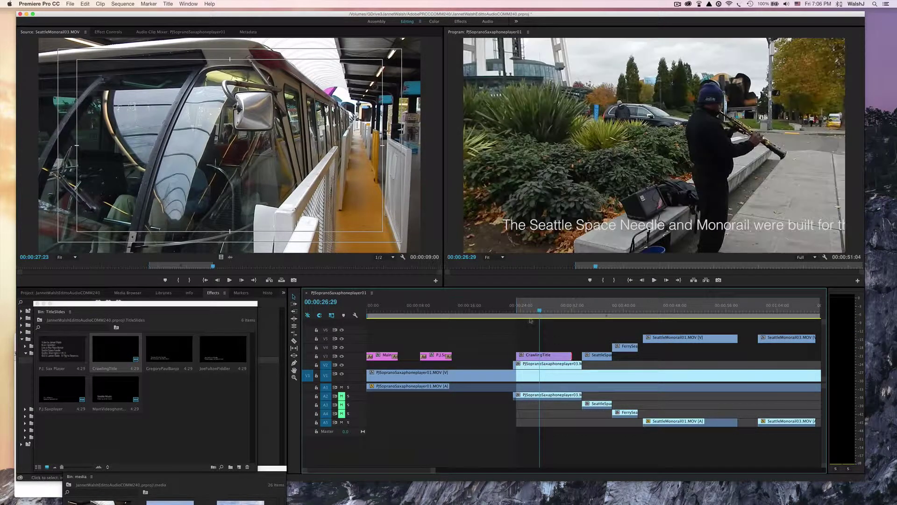
left_click_drag(540, 311, 515, 311)
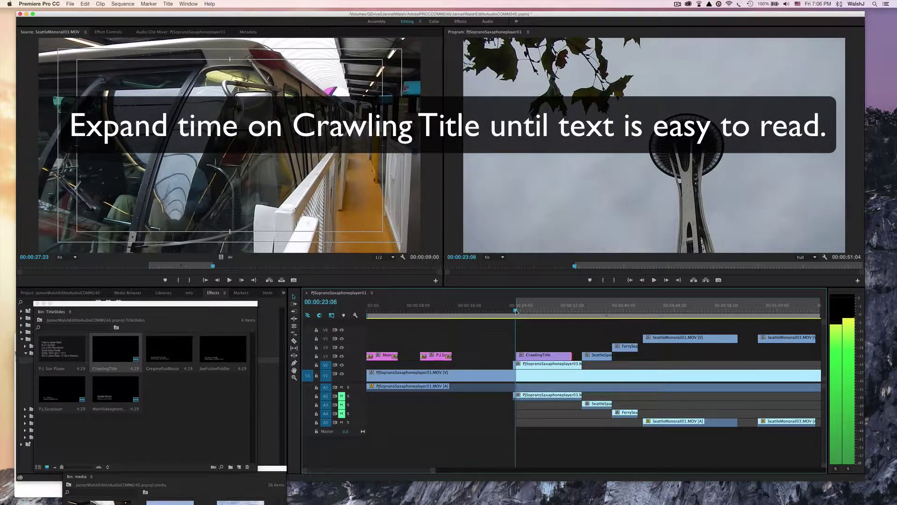
key("space")
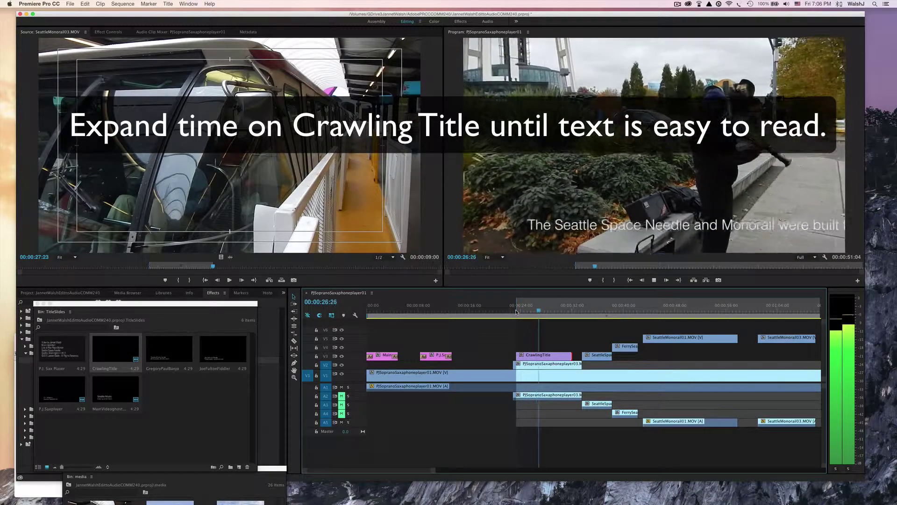
left_click(522, 311)
left_click_drag(521, 311, 517, 312)
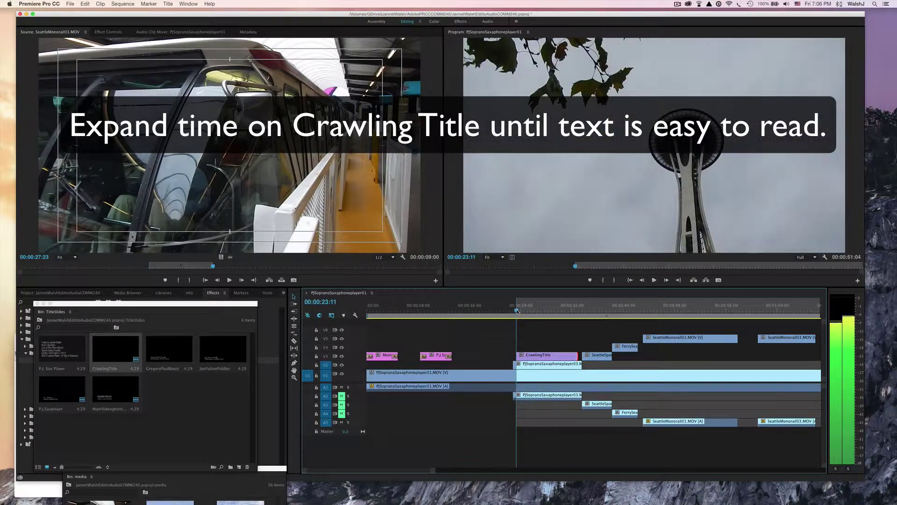
- Move the CrawlingTitle clip up to a new V7 track, keeping its start at 00:00:23:11, and save the project
left_click(536, 356)
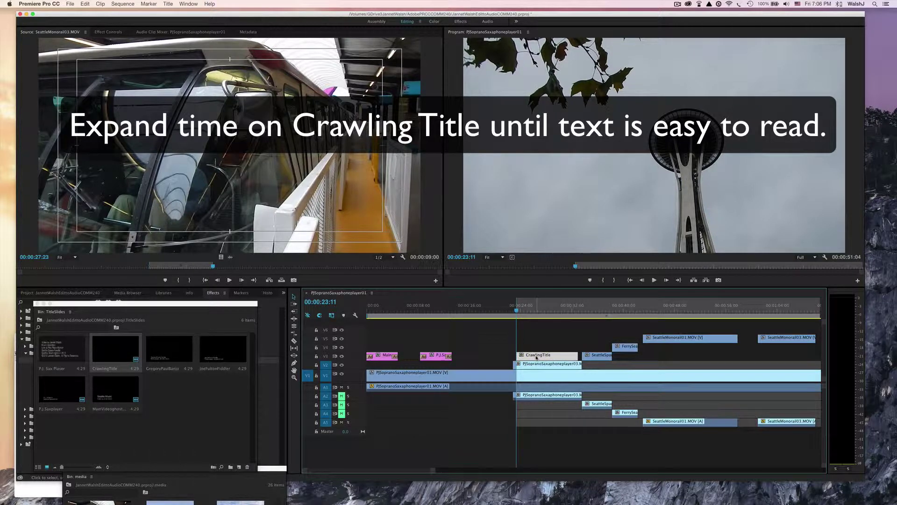
left_click_drag(536, 358, 532, 325)
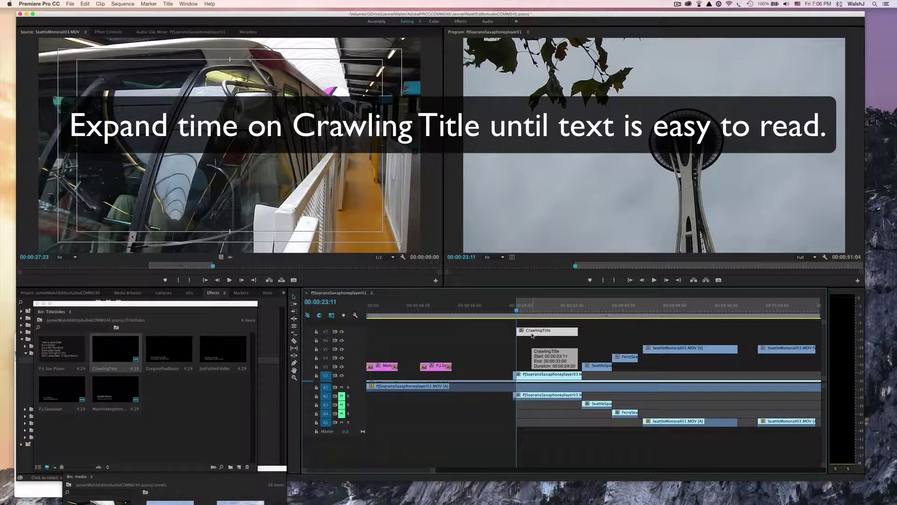
key("super+s")
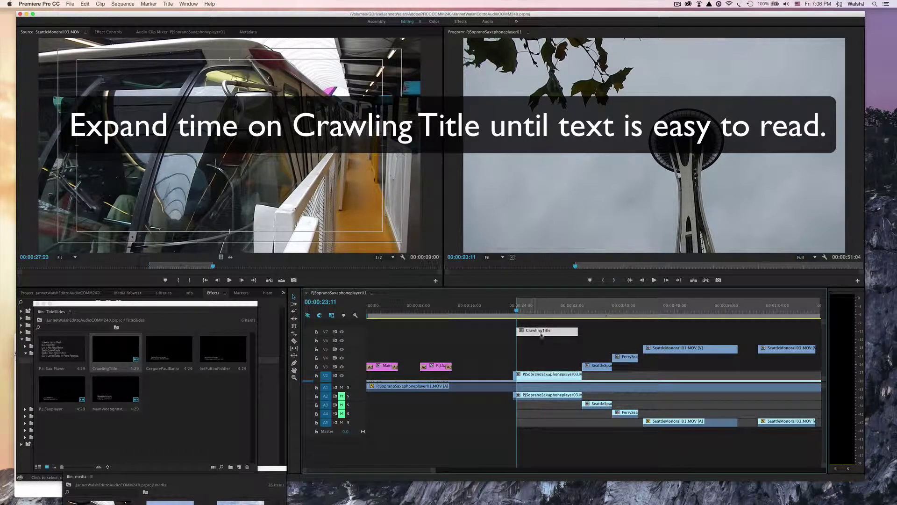
- Extend the end of the CrawlingTitle clip on V7 to about 00:00:35:00 and play from 00:00:23:11 to check its speed
left_click_drag(577, 331, 591, 330)
left_click(517, 310)
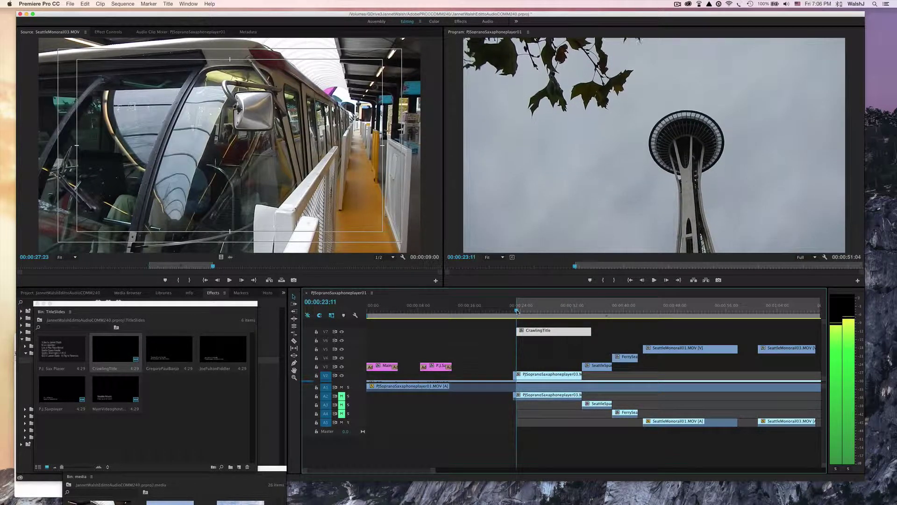
key("space")
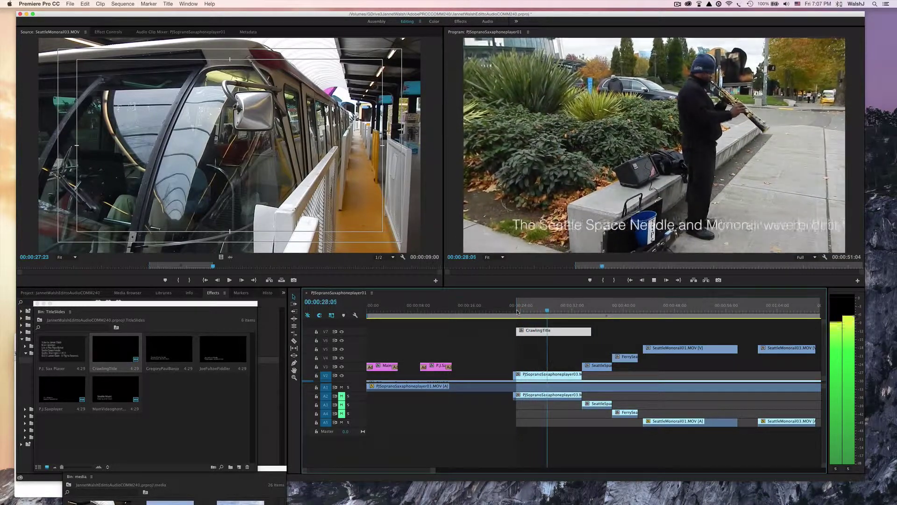
key("space")
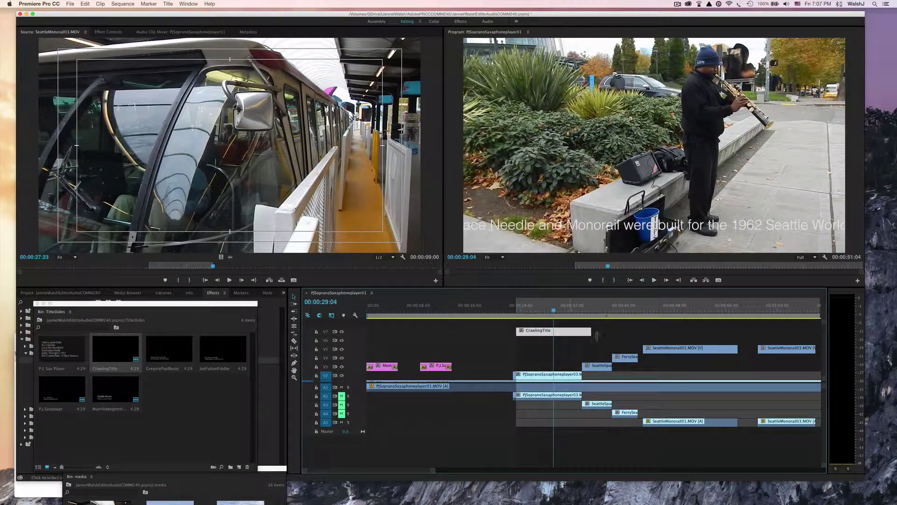
- Extend the end of the CrawlingTitle clip to about 00:00:36:00, save the project, and play the crawl from 00:00:23:08
left_click_drag(590, 332, 596, 332)
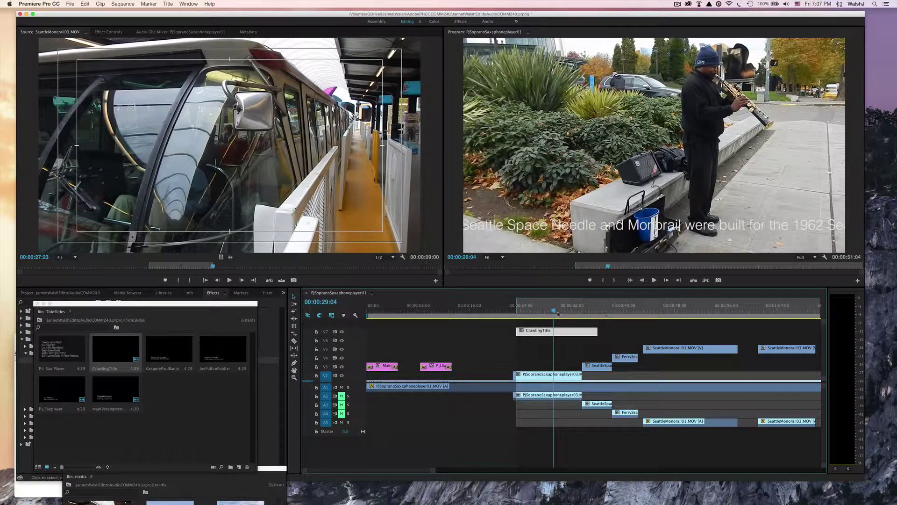
left_click_drag(555, 311, 518, 311)
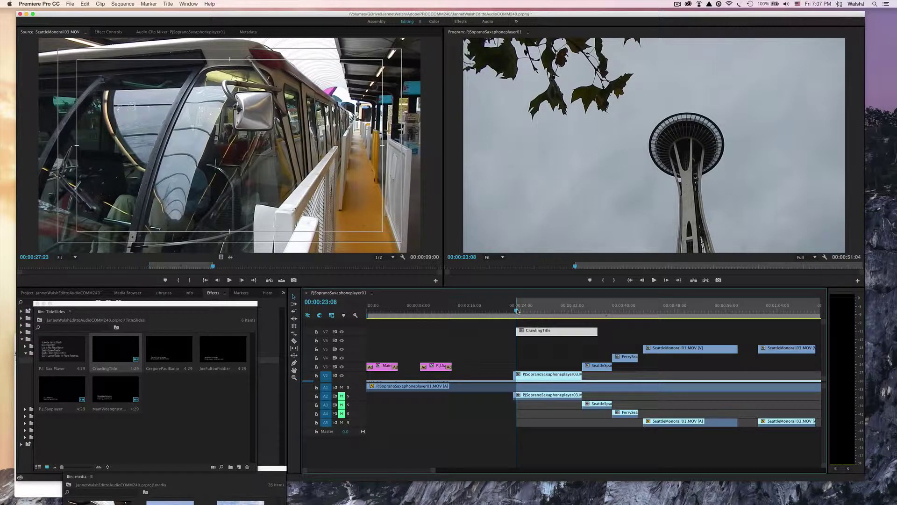
key("cmd+s")
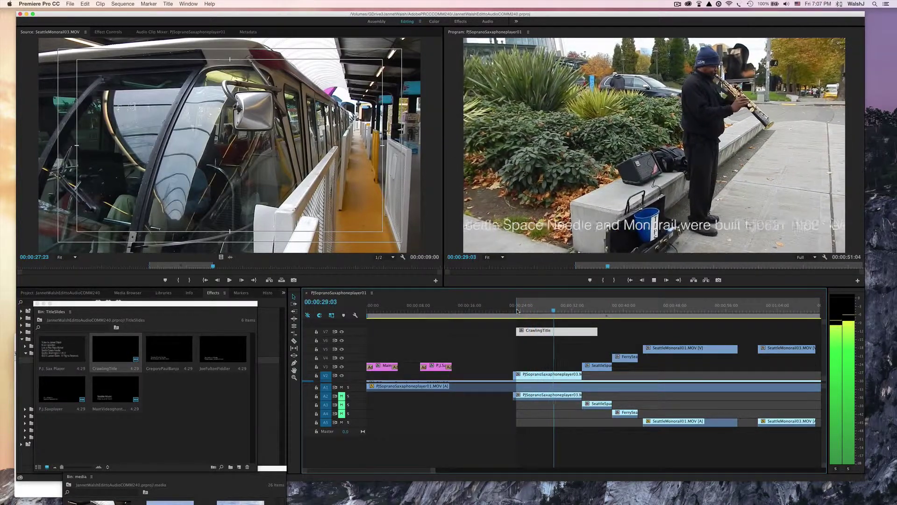
key("space")
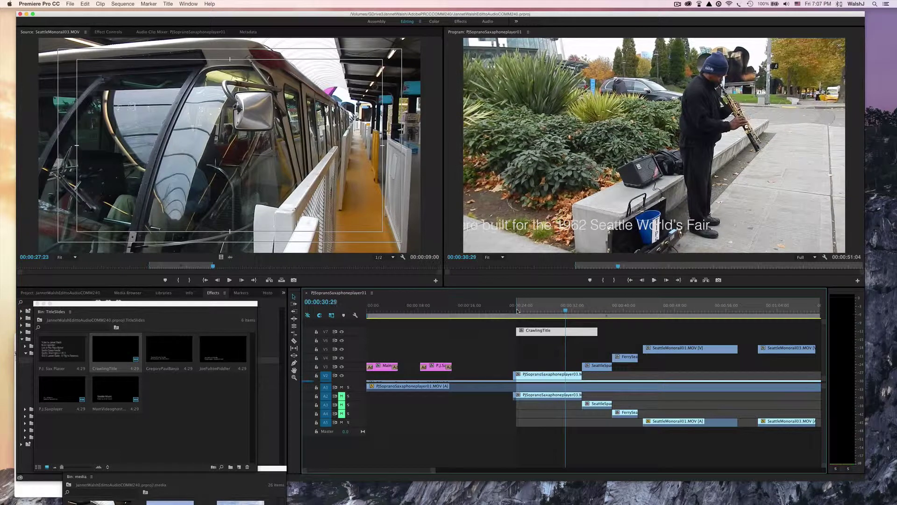